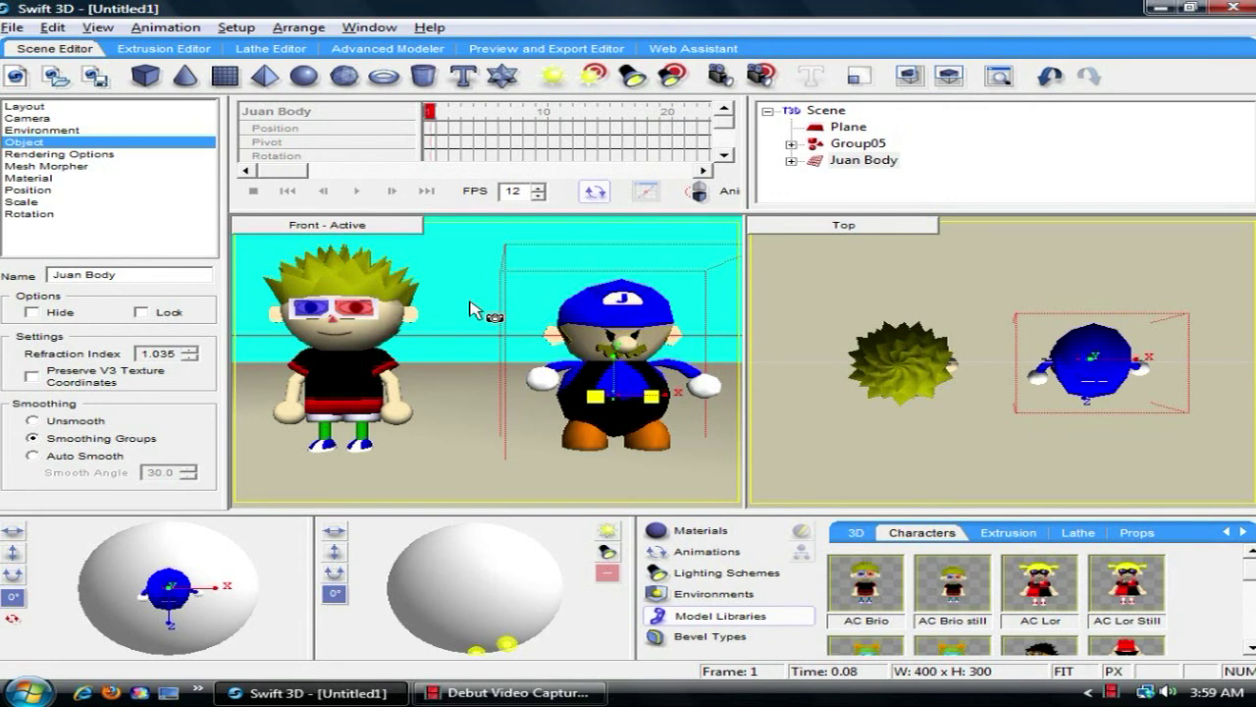
Pan and zoom the front view between the two characters, examining the capped figure and the boy's face with glasses up close.
left_click_drag(471, 287, 496, 297, "alt")
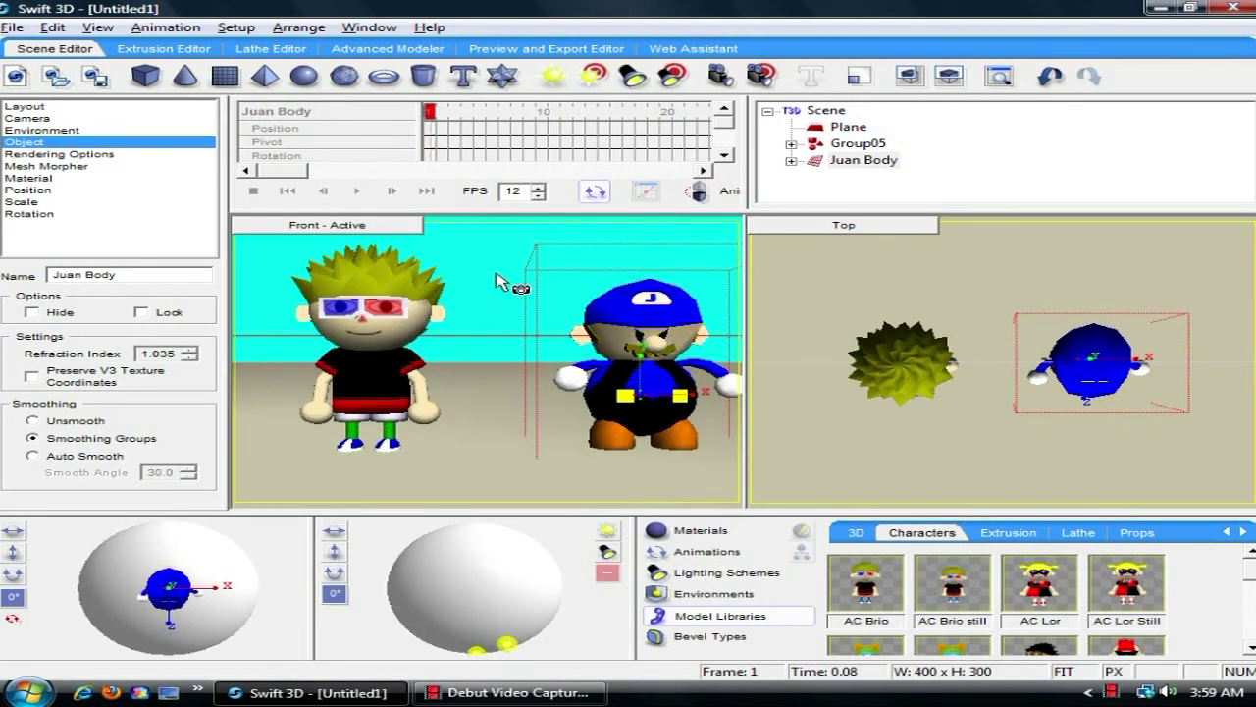
right_click_drag(489, 280, 524, 357, "alt")
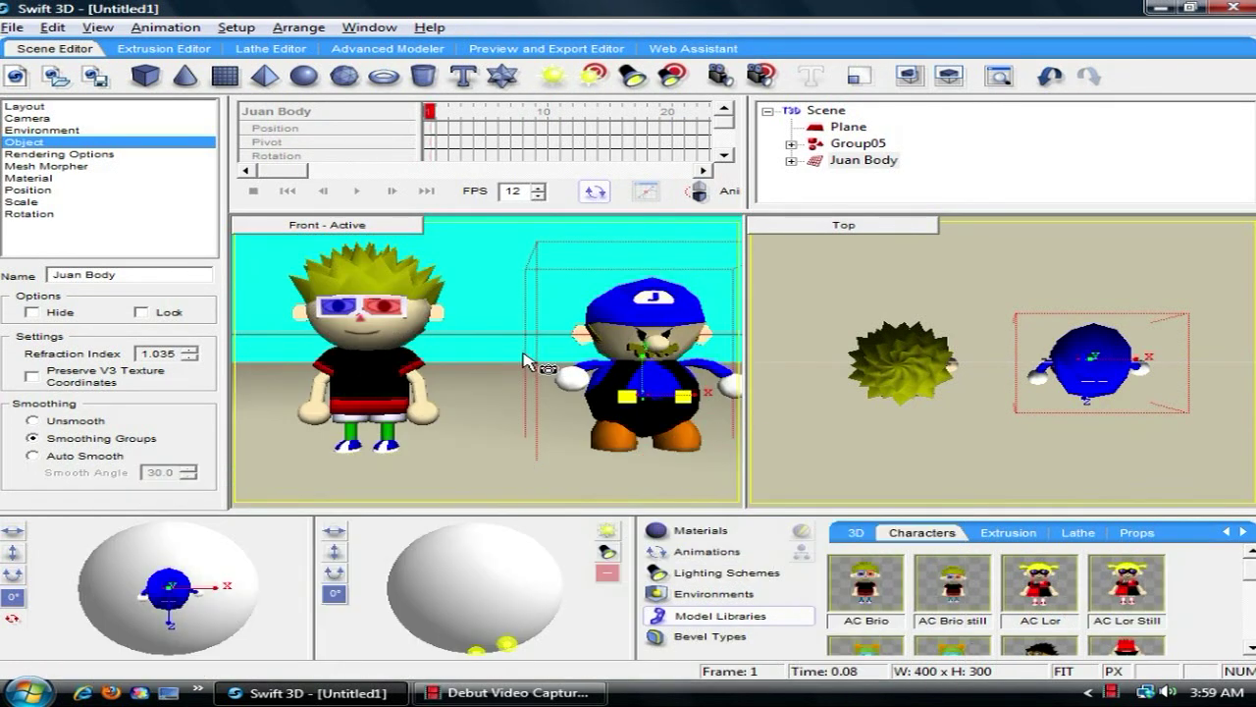
mouse_move(524, 357)
left_mouse_down("alt")
mouse_move(470, 333)
mouse_move(523, 370)
mouse_move(392, 327)
left_mouse_up("alt")
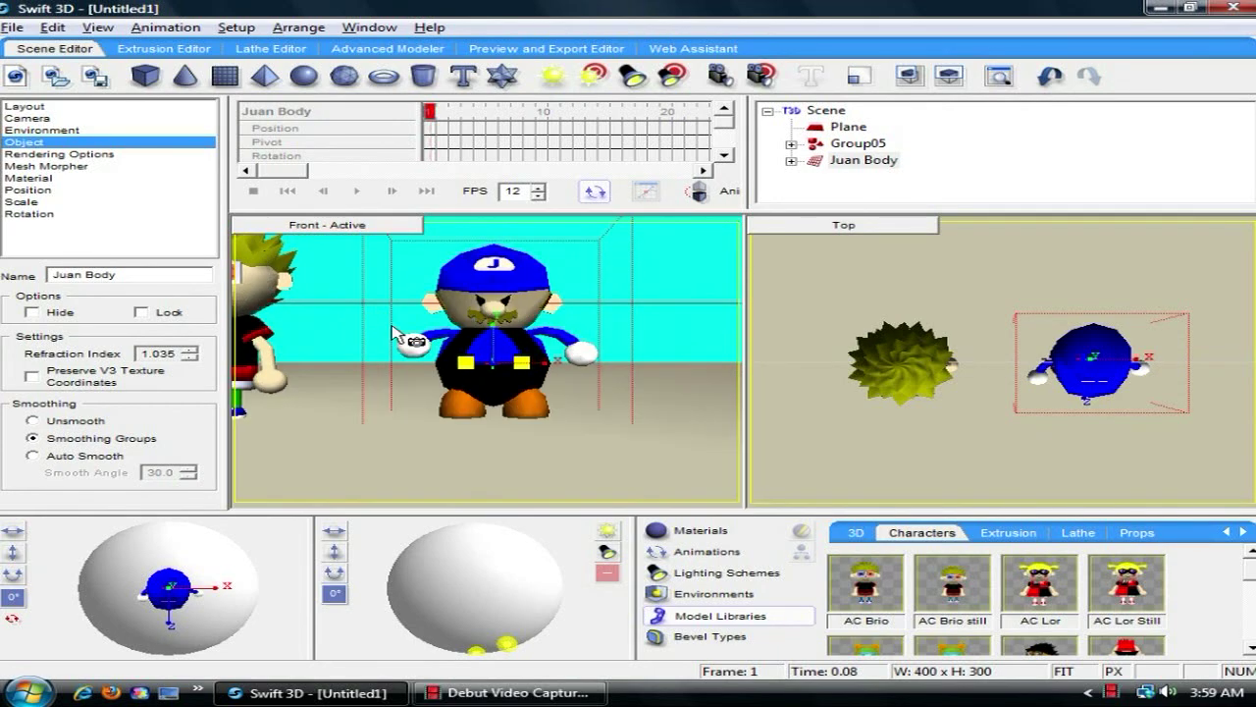
mouse_move(572, 401)
right_mouse_down("alt")
mouse_move(521, 345)
mouse_move(552, 275)
right_mouse_up("alt")
mouse_move(473, 373)
left_mouse_down("alt")
mouse_move(459, 367)
mouse_move(488, 395)
left_mouse_up("alt")
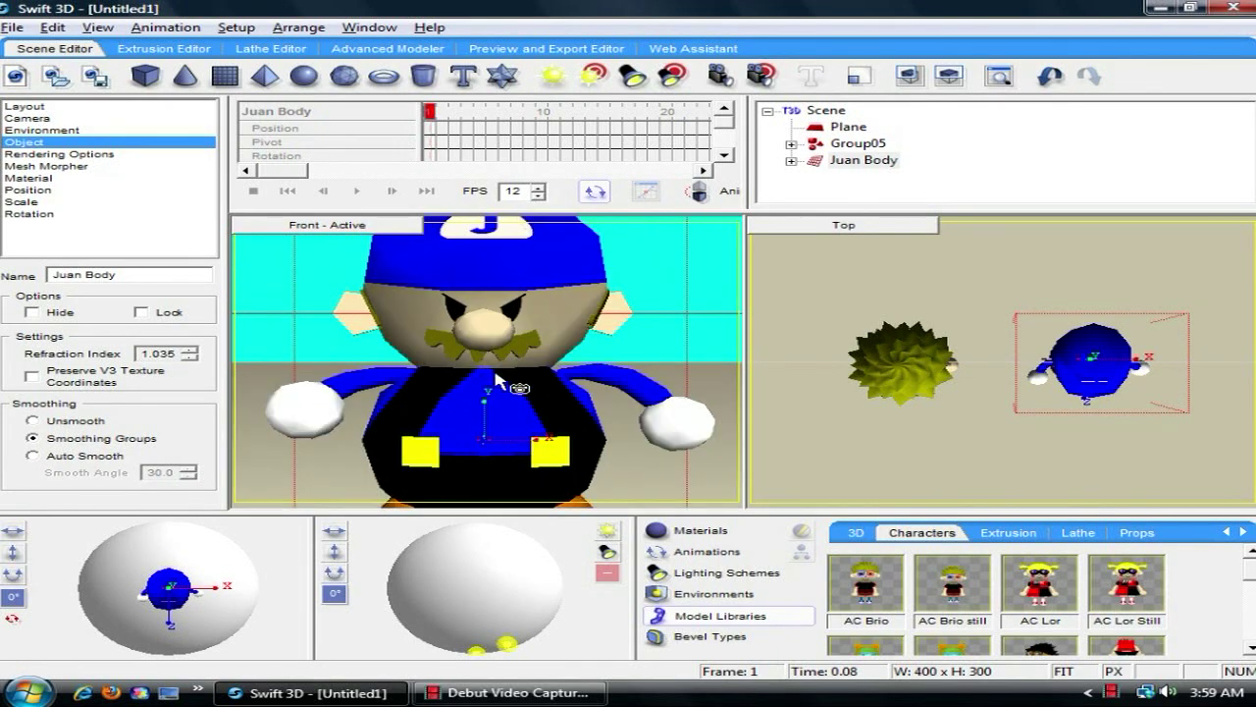
mouse_move(499, 379)
right_mouse_down("alt")
mouse_move(494, 430)
mouse_move(539, 592)
right_mouse_up("alt")
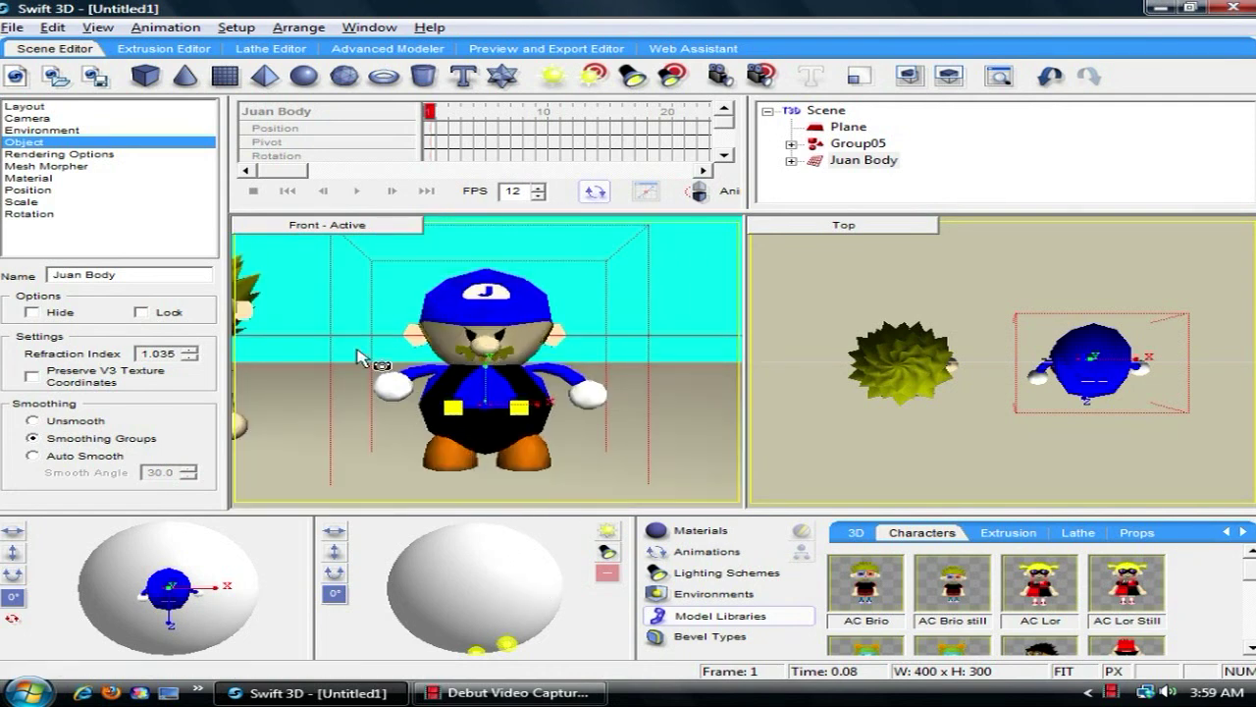
left_click_drag(332, 341, 517, 373, "alt")
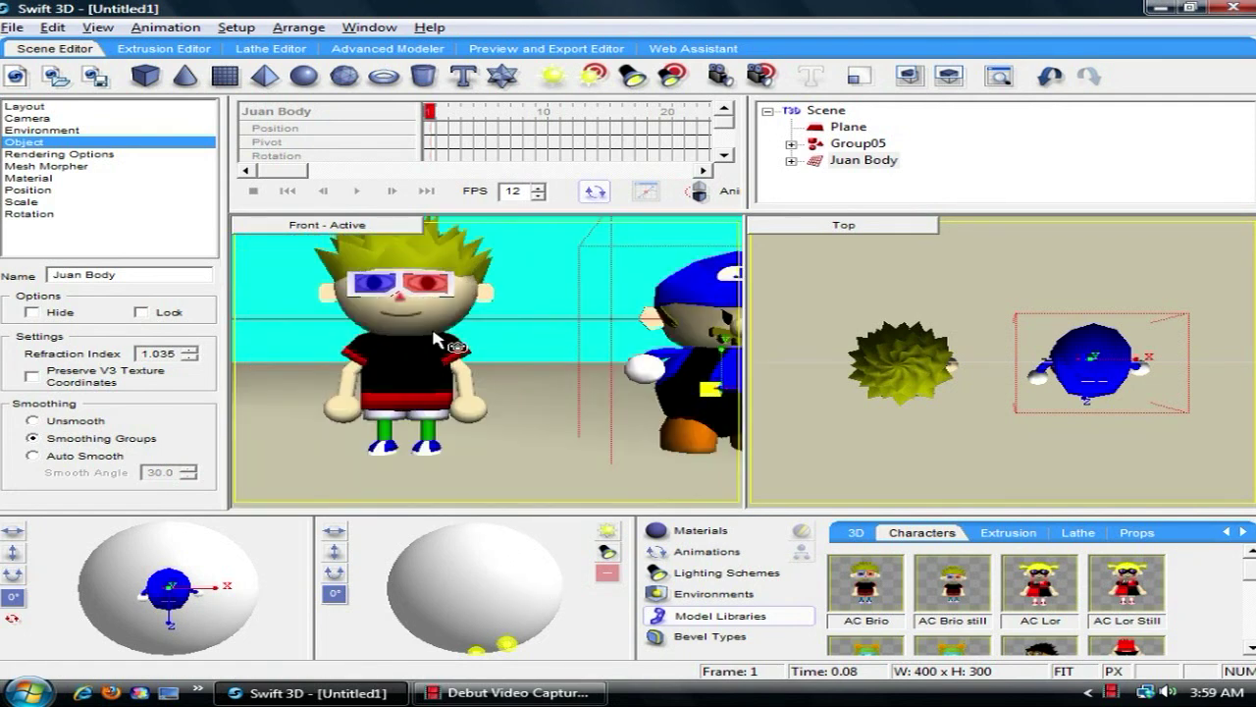
right_click_drag(516, 373, 522, 197, "alt")
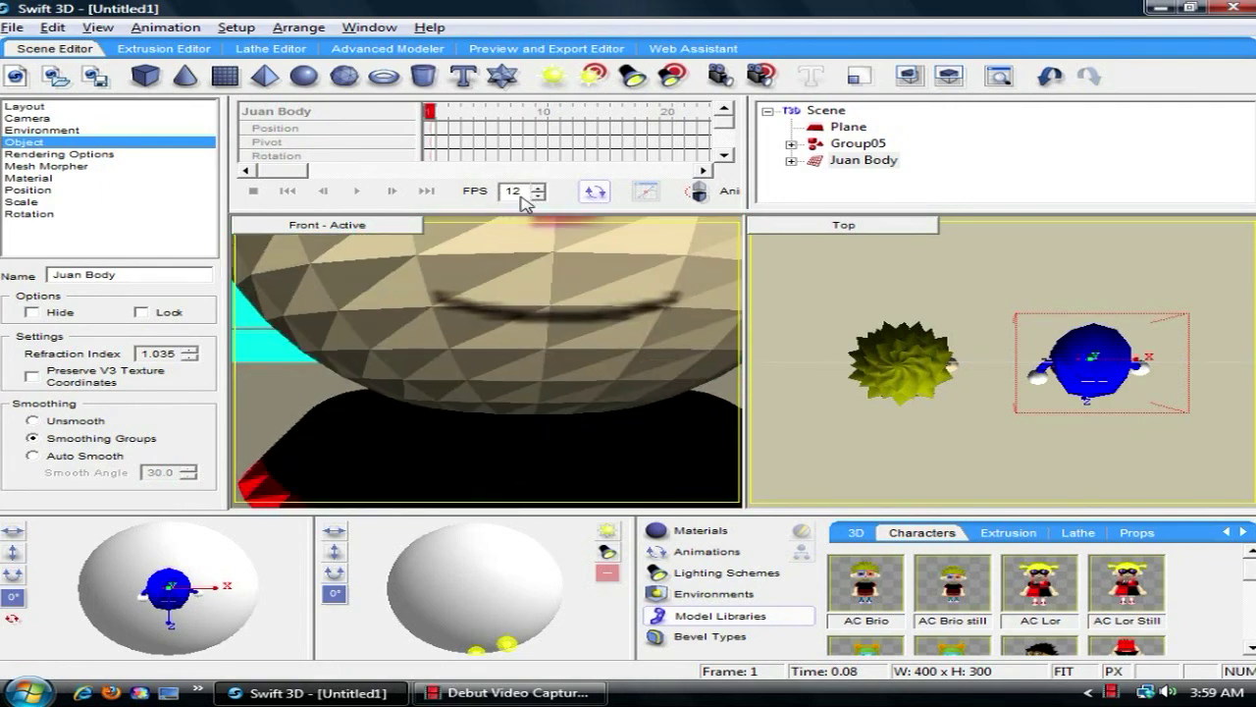
right_click_drag(497, 343, 508, 396, "alt")
mouse_move(491, 353)
left_mouse_down("alt")
mouse_move(473, 401)
mouse_move(479, 368)
left_mouse_up("alt")
right_click_drag(480, 369, 490, 319, "alt")
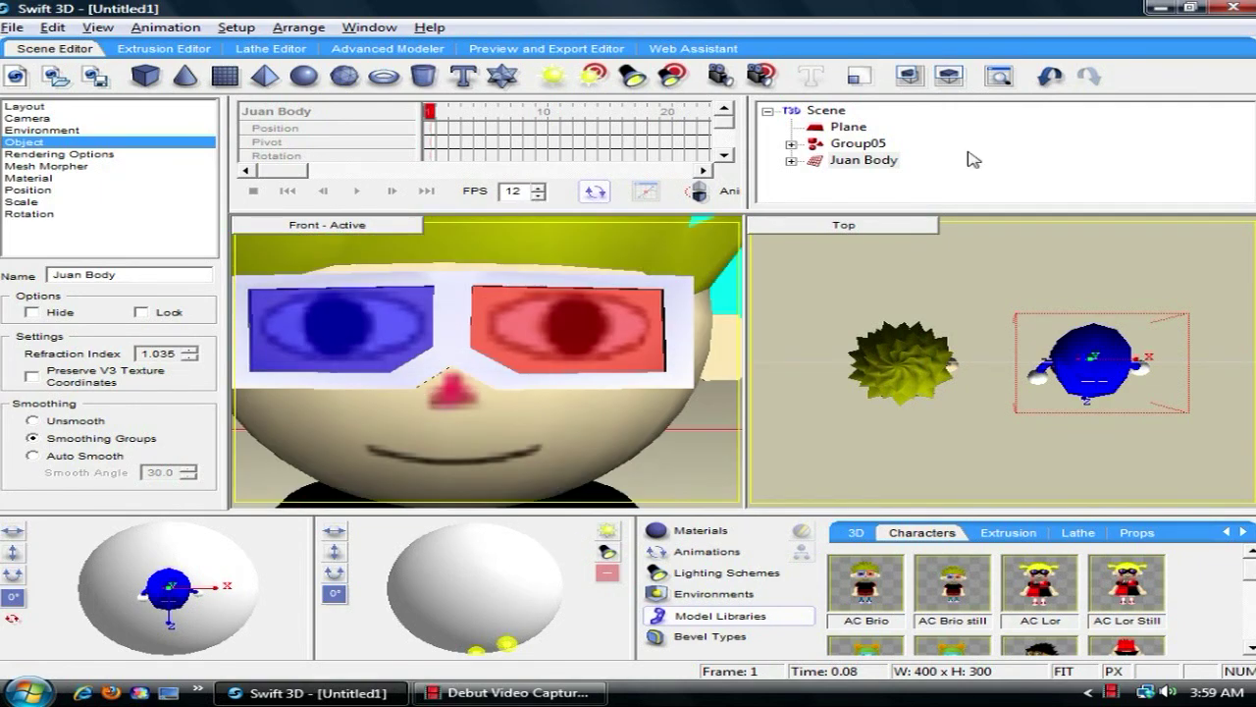
Detach the 3D Glasses from the head in Group05 by moving them to the scene's root level in the hierarchy.
left_click(793, 143)
left_click(911, 177)
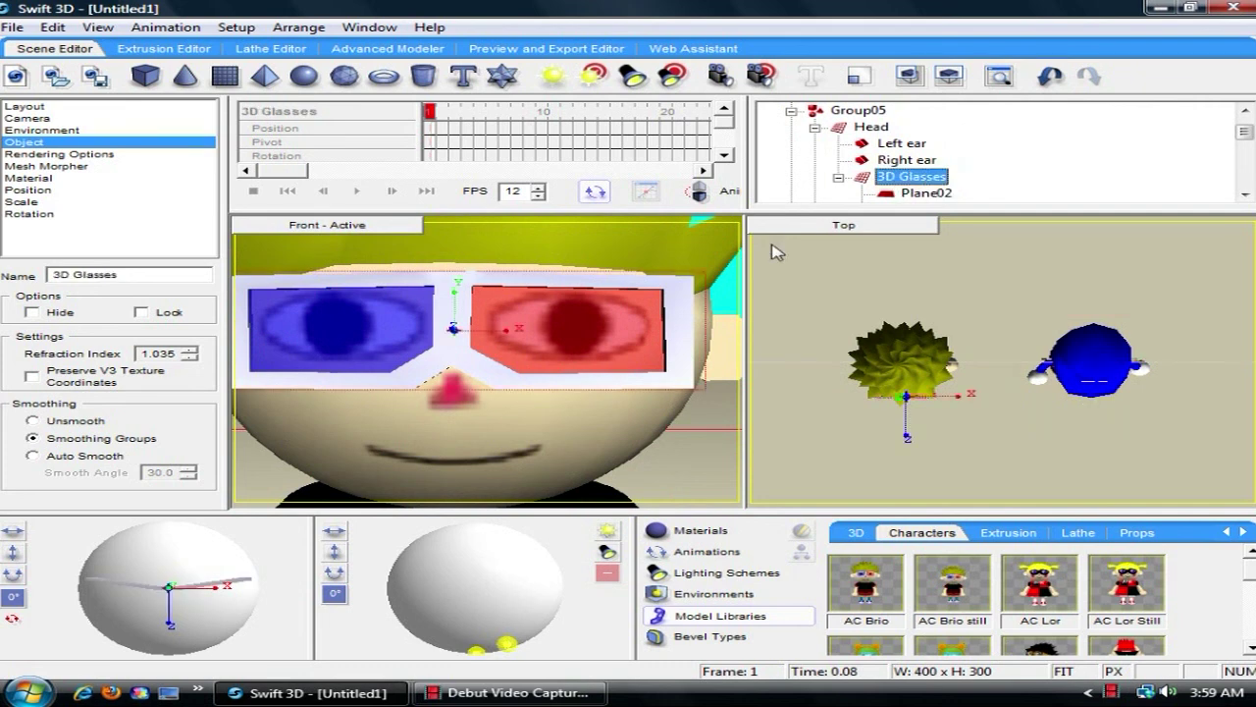
key("Delete")
left_click_drag(685, 297, 706, 298)
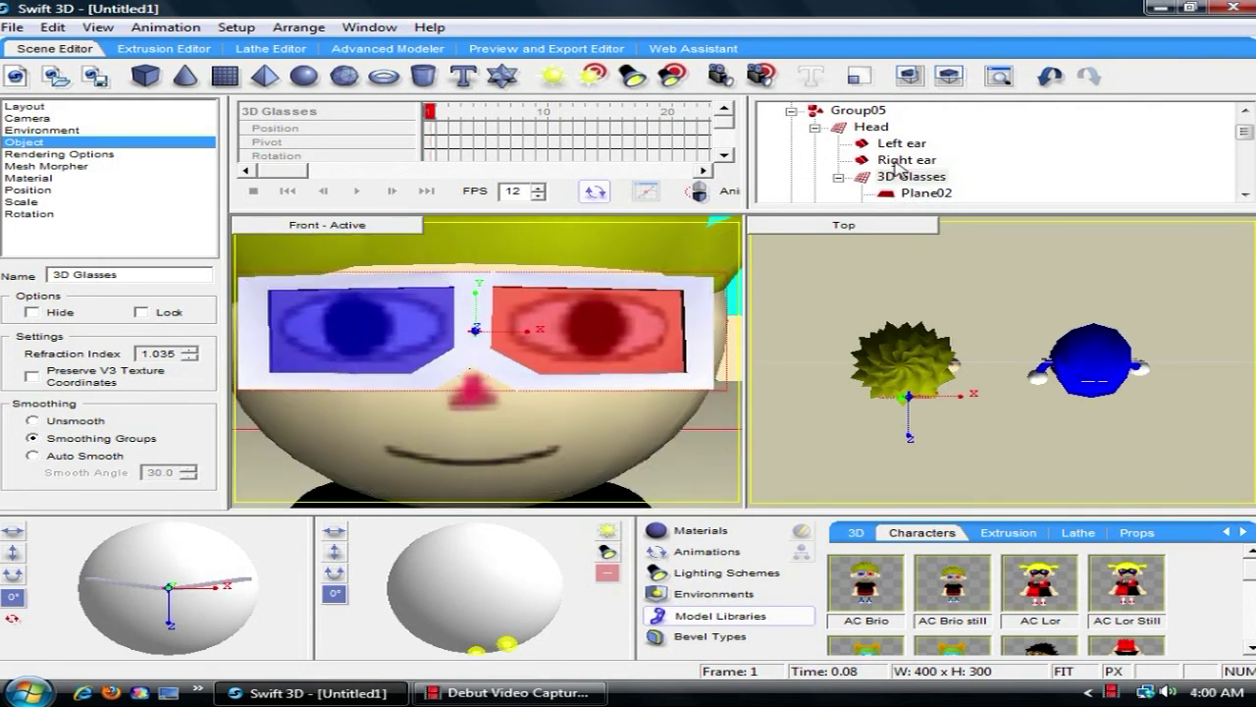
left_click_drag(897, 175, 831, 112)
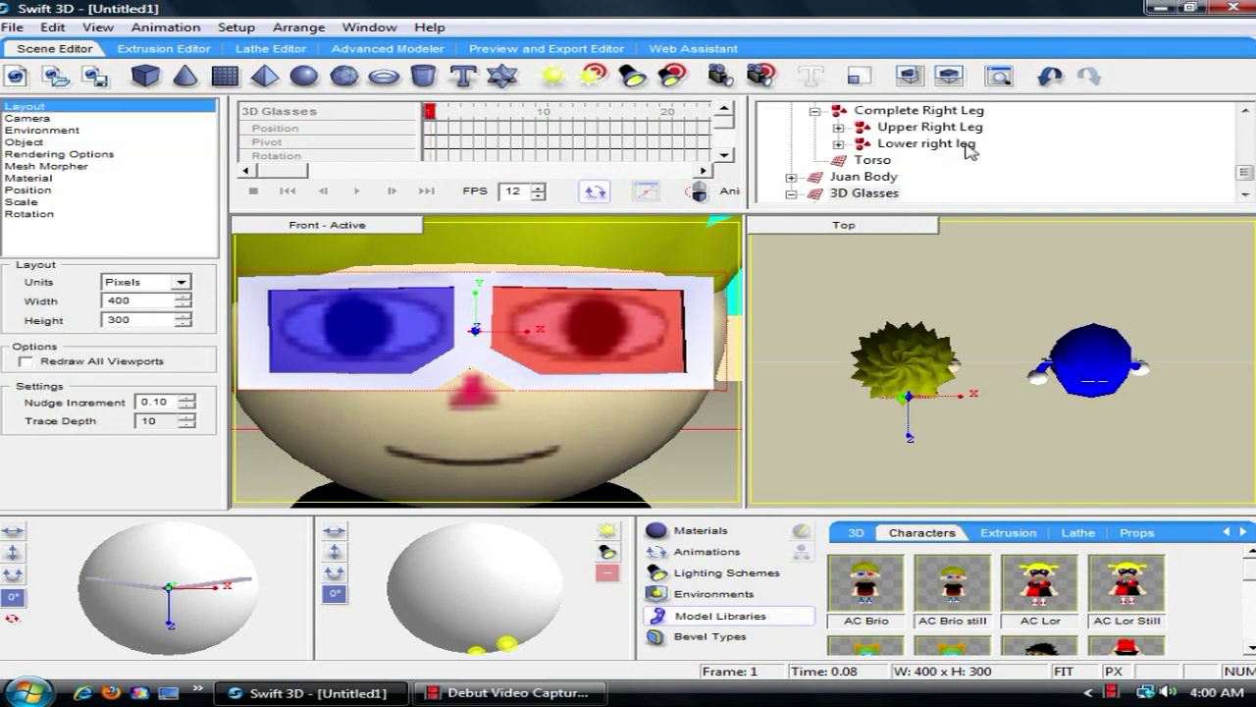
Shift the 3D Glasses independently of the head, recentre them over the boy's eyes and undo the last change to the ground plane.
mouse_move(700, 293)
left_mouse_down()
mouse_move(603, 286)
mouse_move(650, 358)
mouse_move(720, 287)
left_mouse_up()
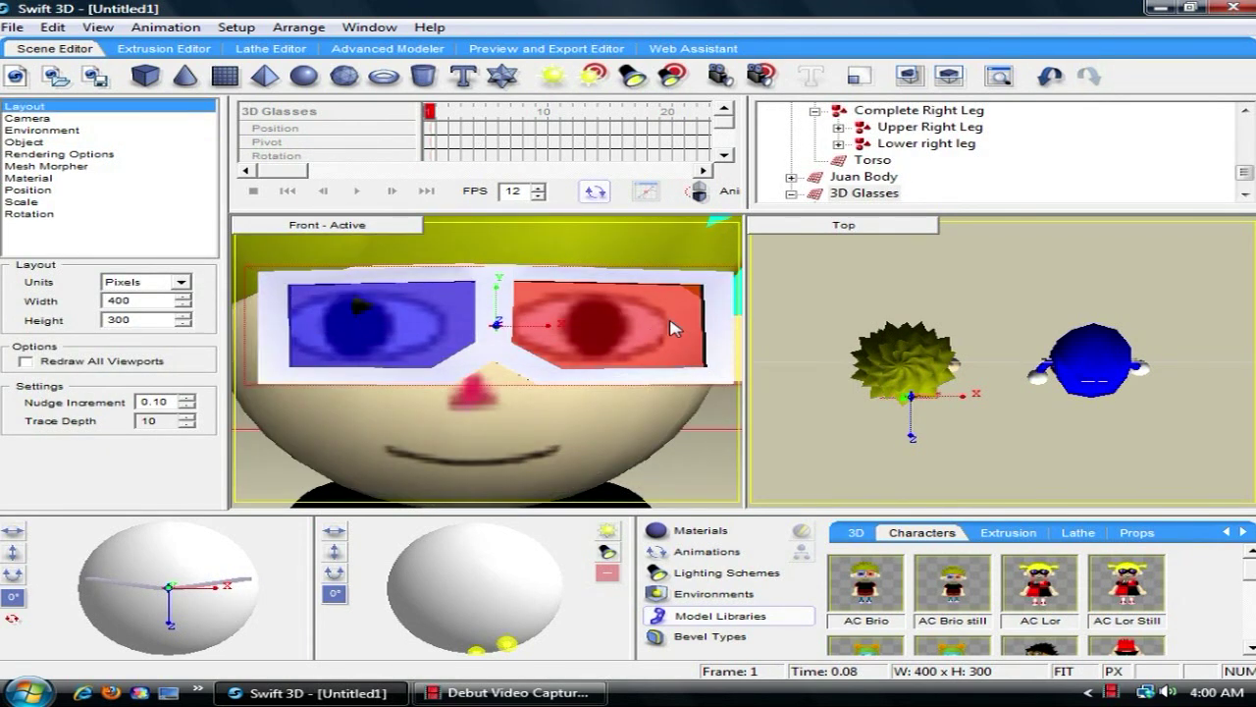
right_click_drag(563, 246, 592, 434)
right_click_drag(563, 294, 537, 470)
left_click_drag(530, 468, 548, 455)
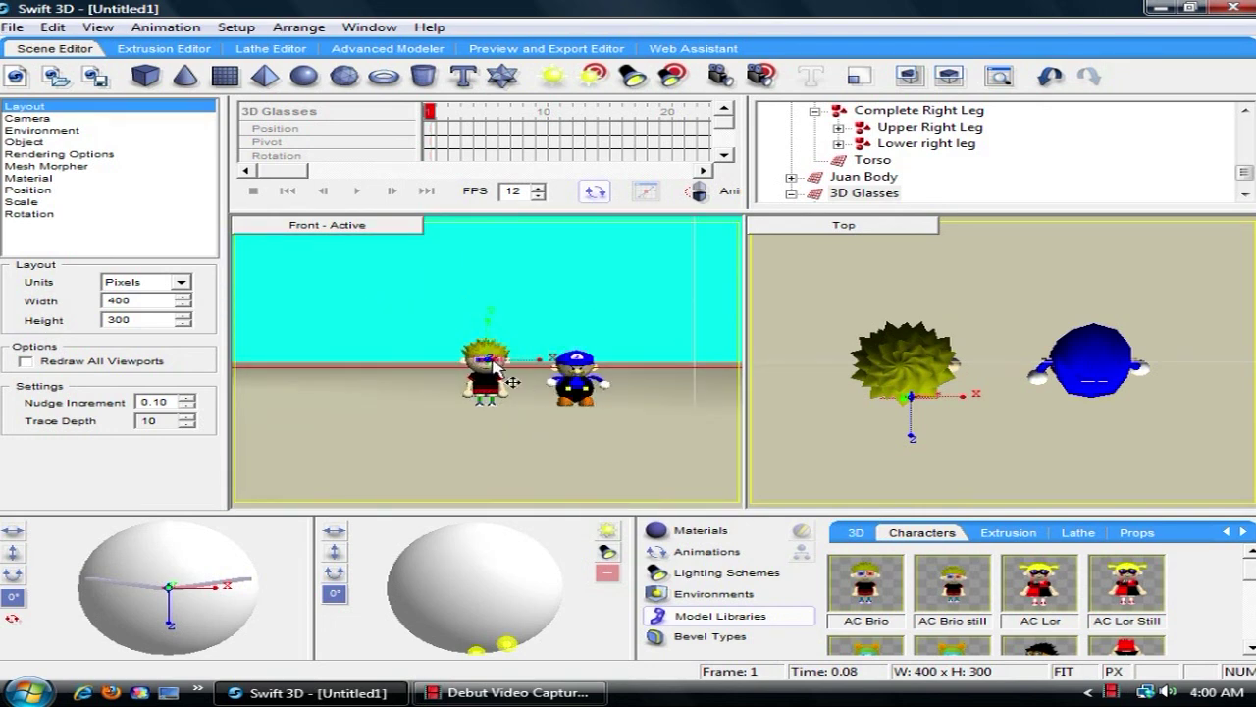
mouse_move(496, 360)
left_mouse_down()
mouse_move(489, 395)
mouse_move(499, 362)
left_mouse_up()
left_click_drag(525, 412, 480, 449)
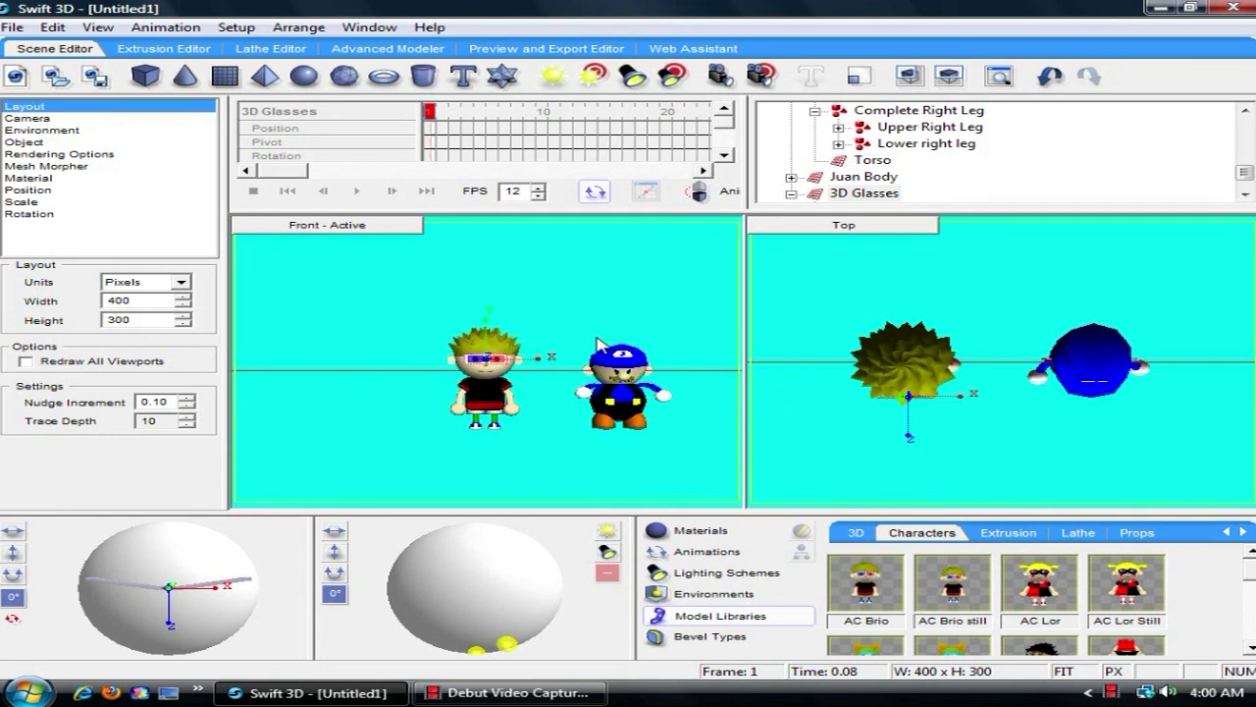
key("ctrl+z")
Examine the placement of the 3D Glasses up close and frame both characters side by side in the front view.
right_click_drag(527, 407, 558, 176)
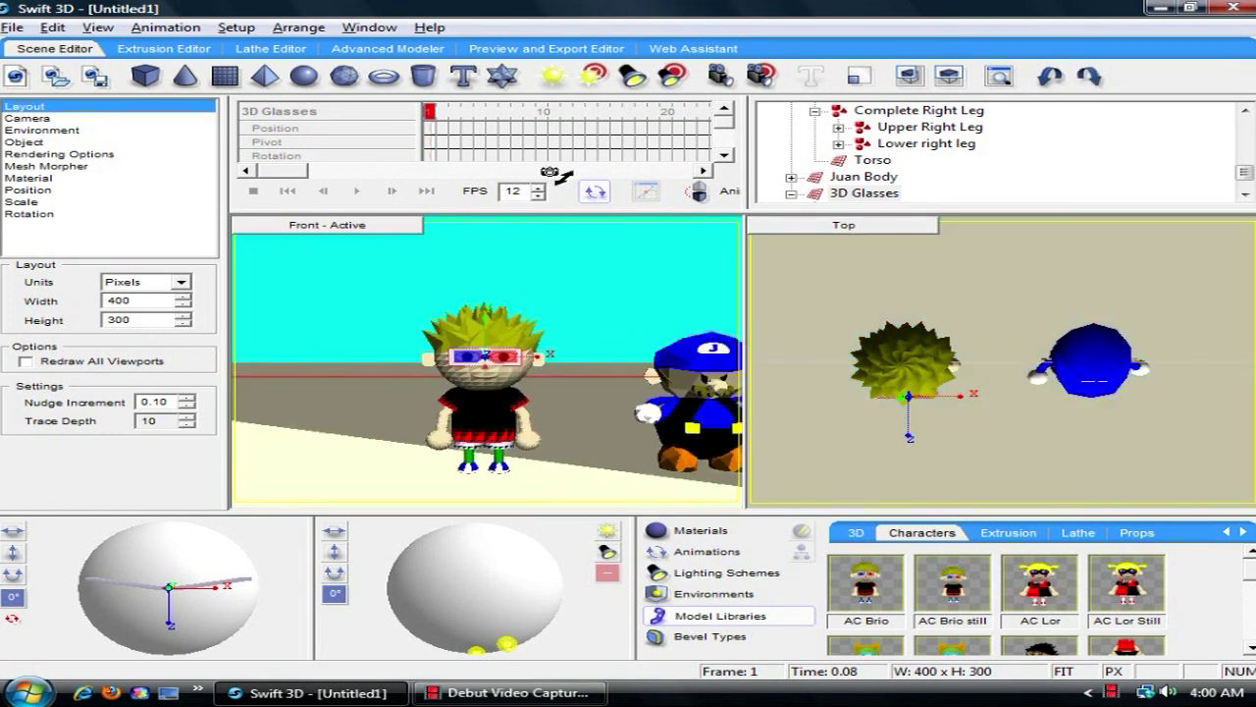
right_click_drag(572, 329, 575, 196)
right_click_drag(587, 397, 580, 361)
scroll(574, 358, "up", 4)
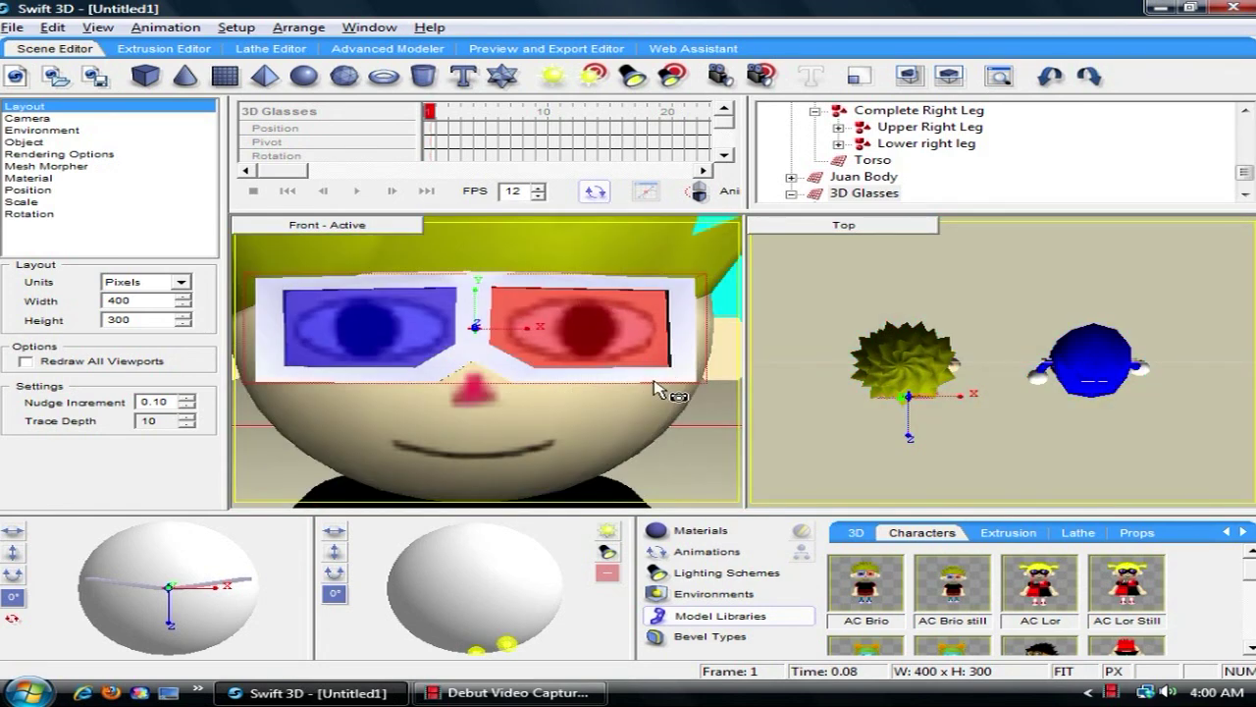
scroll(667, 308, "down", 6)
scroll(588, 358, "down", 5)
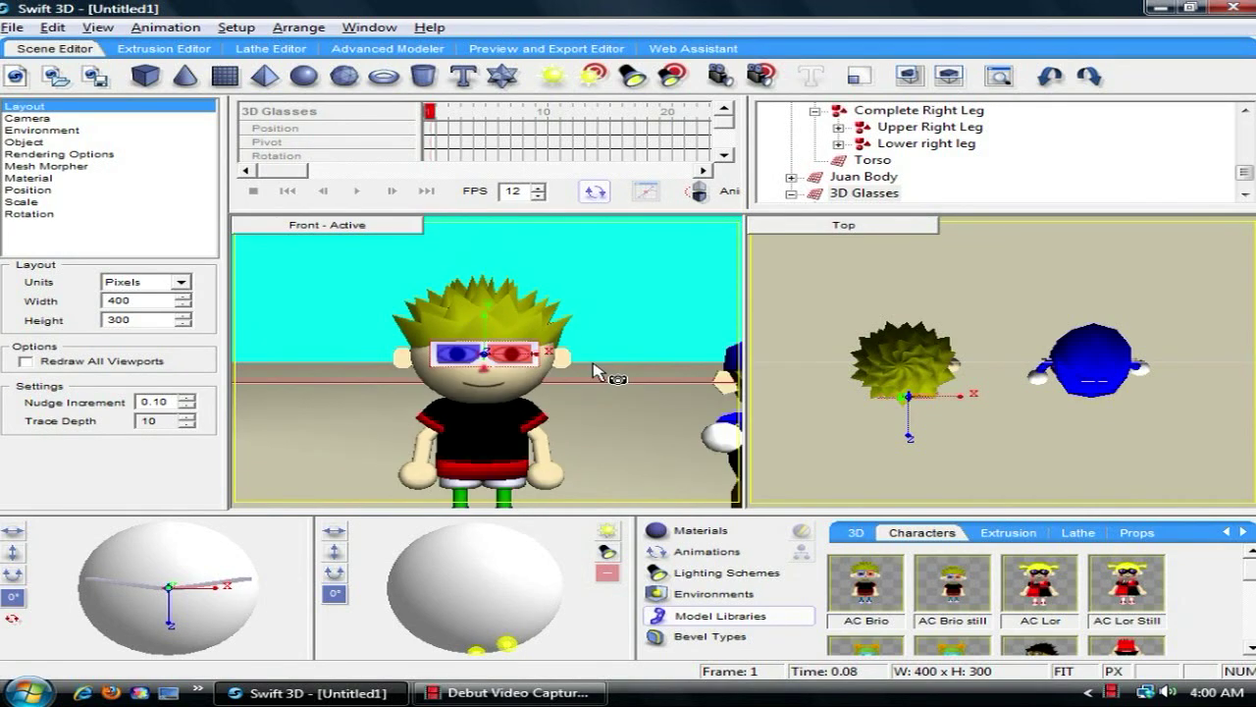
left_click_drag(528, 342, 500, 265)
Change the Top viewport to the Default Target Camera and orbit and pan it around the two characters.
left_click(842, 228)
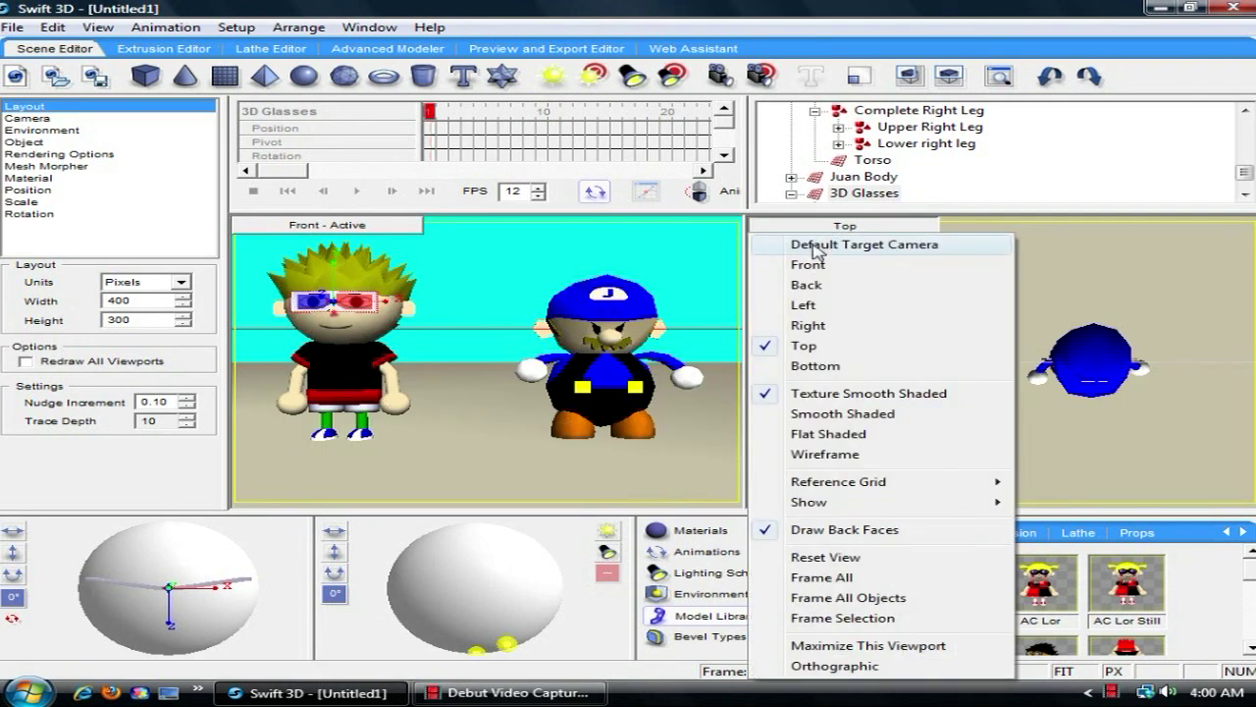
left_click(835, 247)
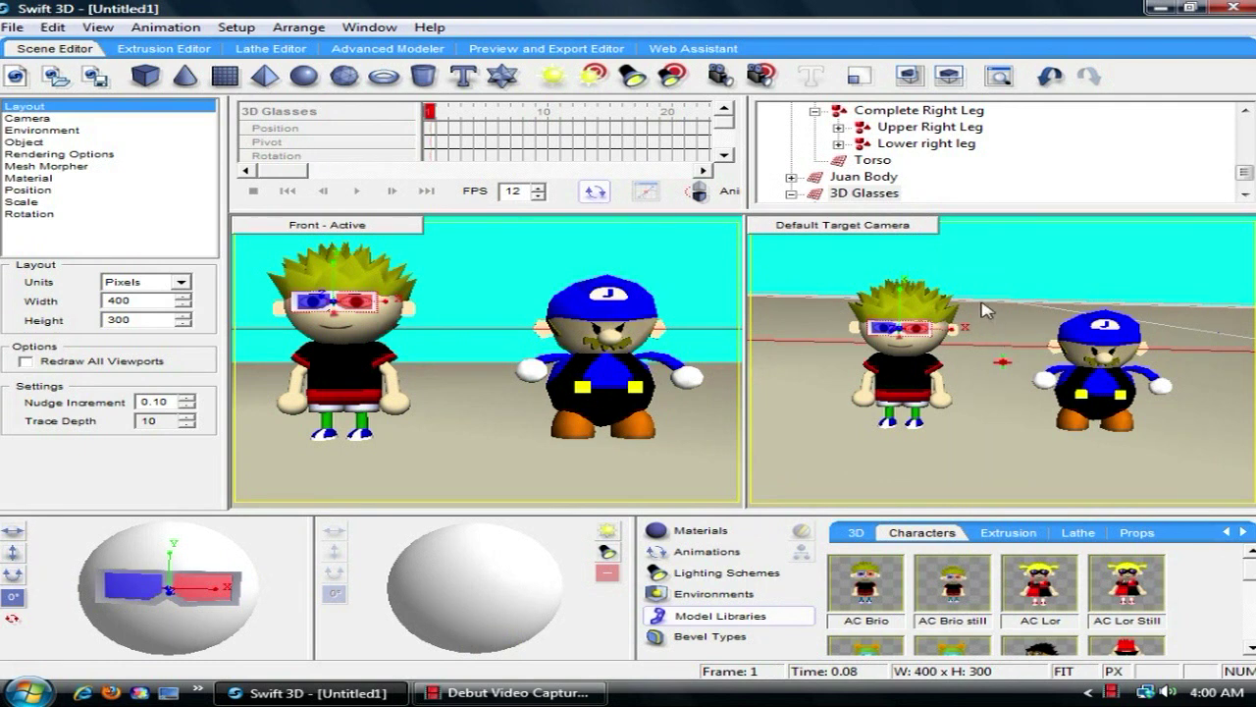
left_click_drag(1098, 412, 922, 424)
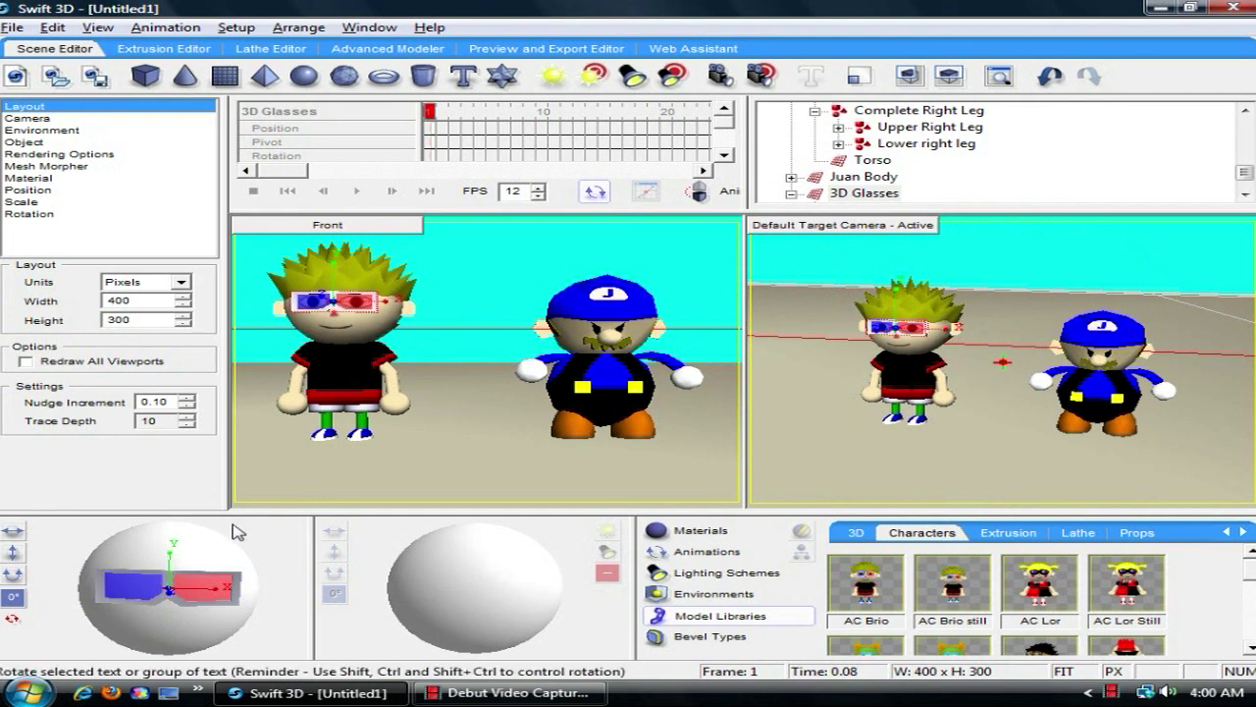
left_click_drag(883, 295, 960, 327)
left_click_drag(1092, 383, 1001, 365, "alt")
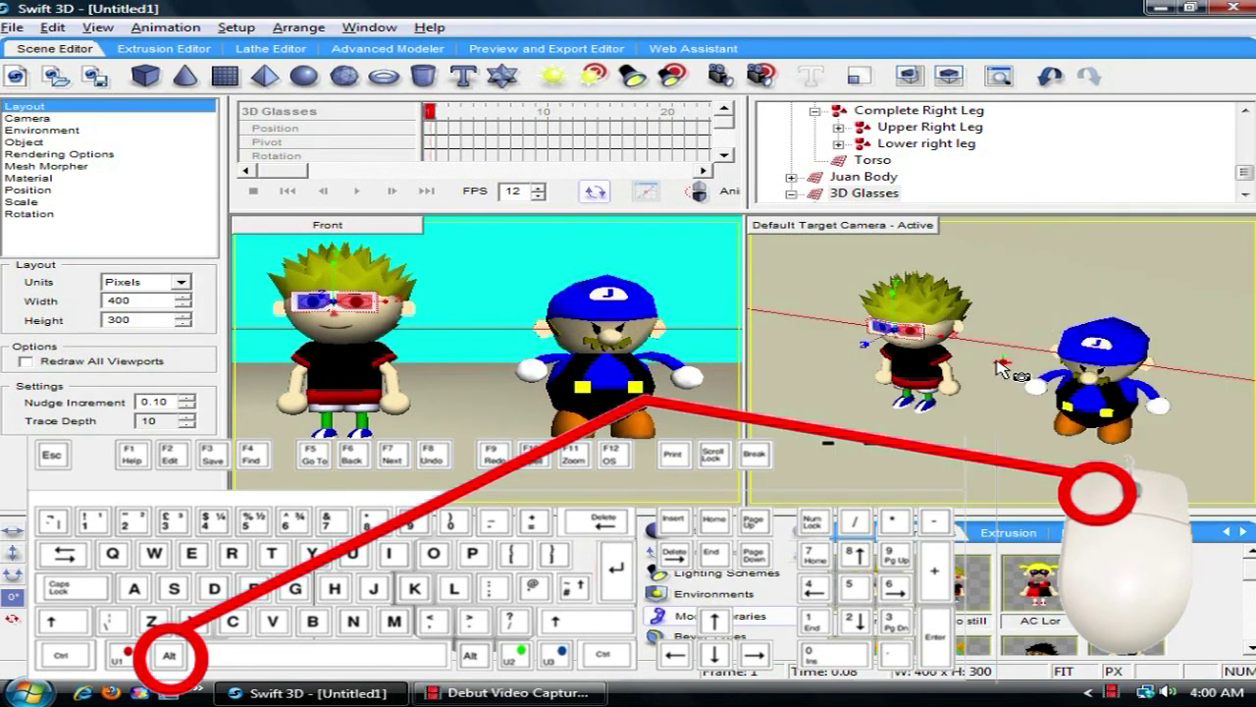
left_click_drag(938, 392, 939, 334, "alt")
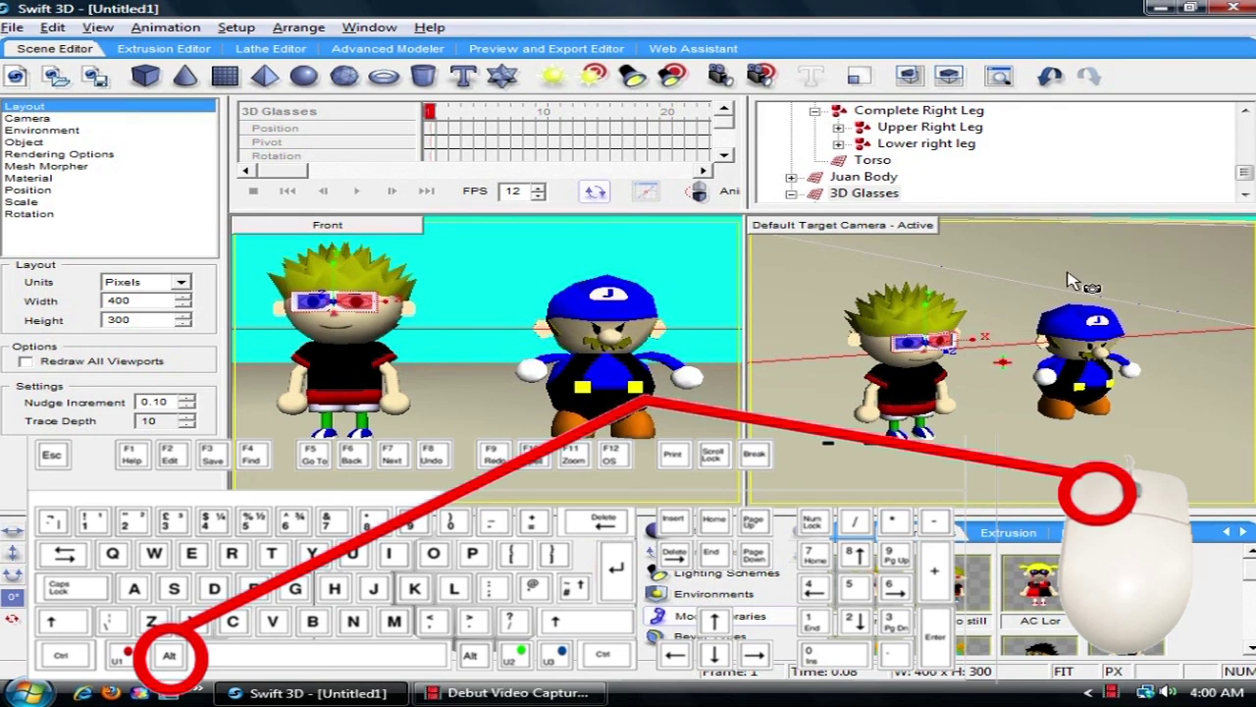
left_click_drag(1073, 282, 967, 357, "alt")
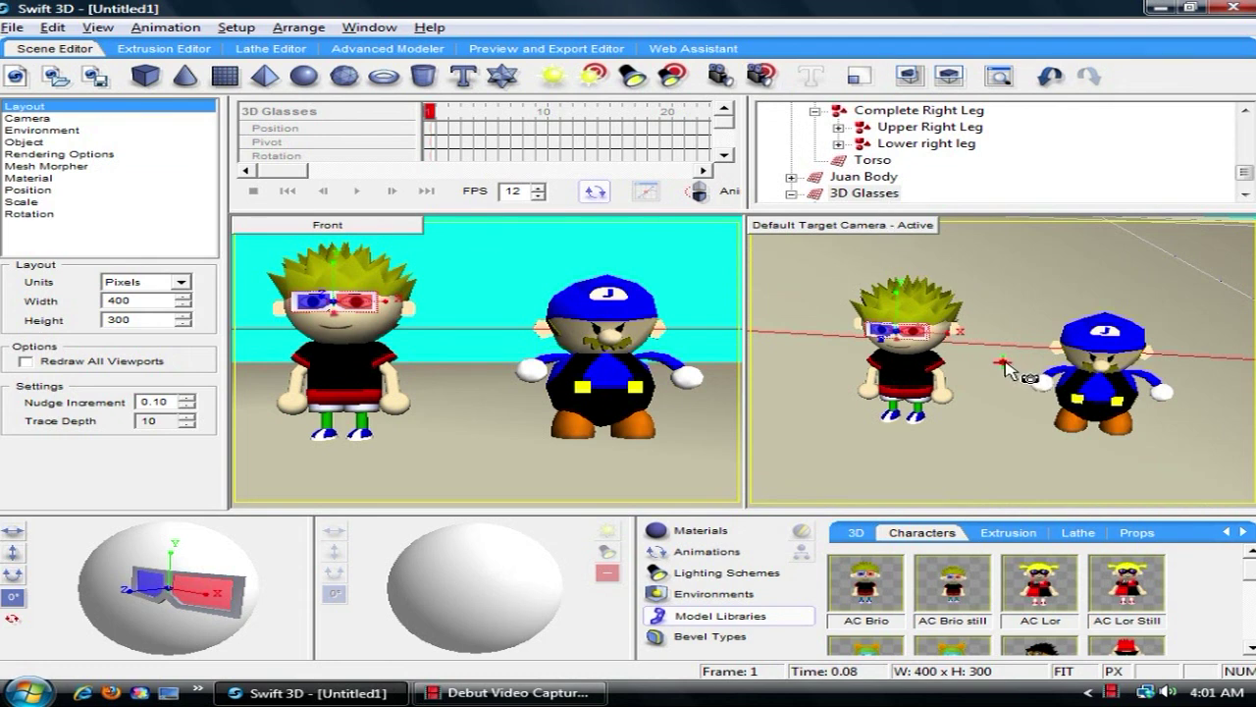
left_click_drag(911, 370, 981, 366, "alt")
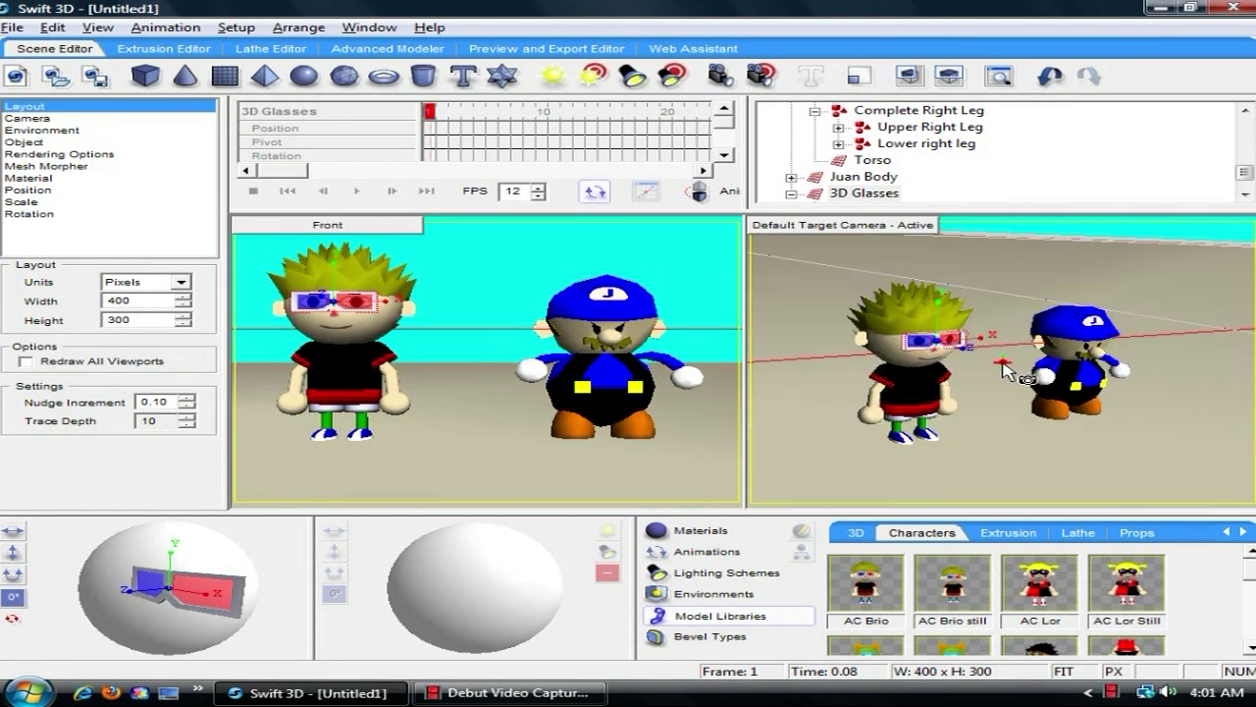
left_click_drag(1003, 370, 1150, 331, "alt")
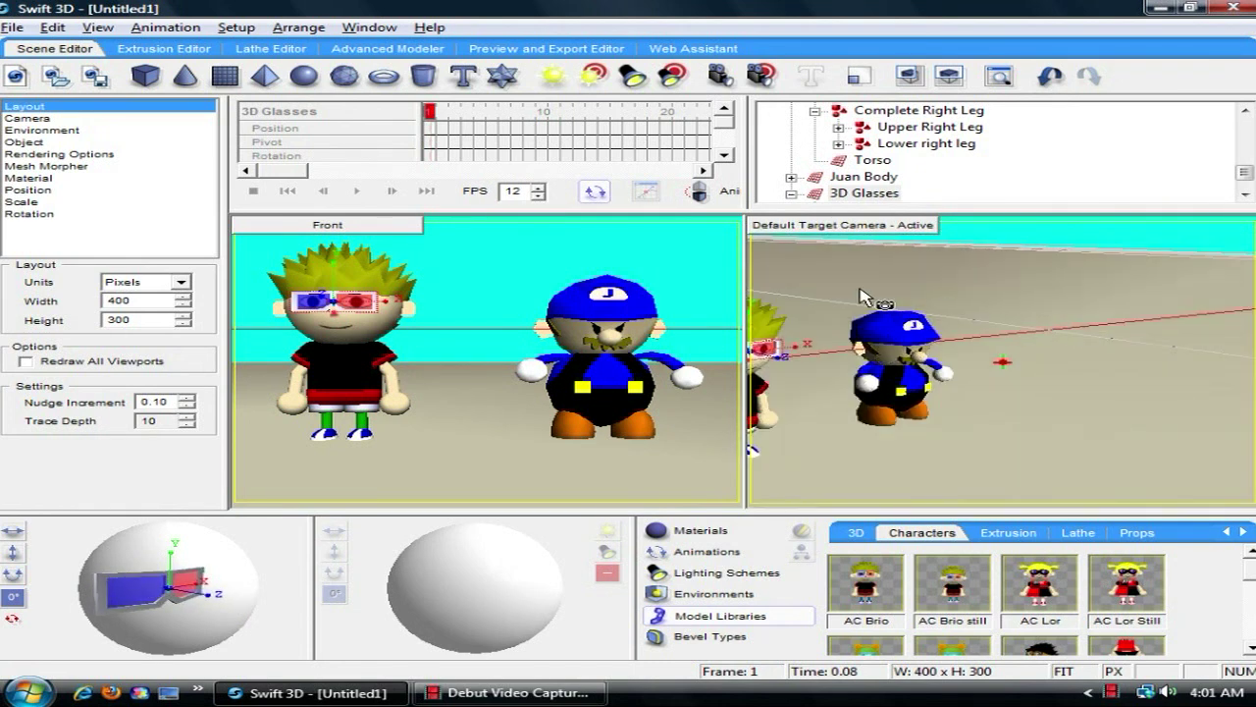
left_click_drag(860, 296, 817, 364, "alt")
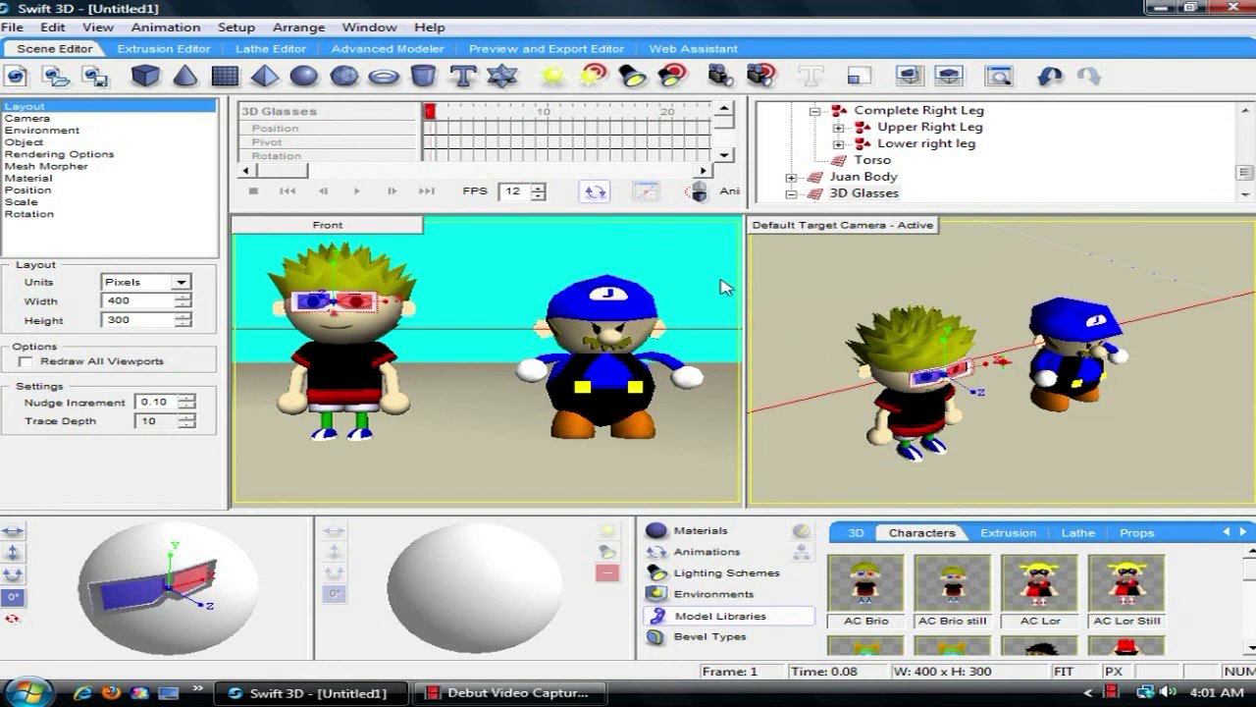
Open the capped character's body mesh in the Advanced Modeler and frame the figure in the front view.
left_click(580, 389)
left_click(386, 49)
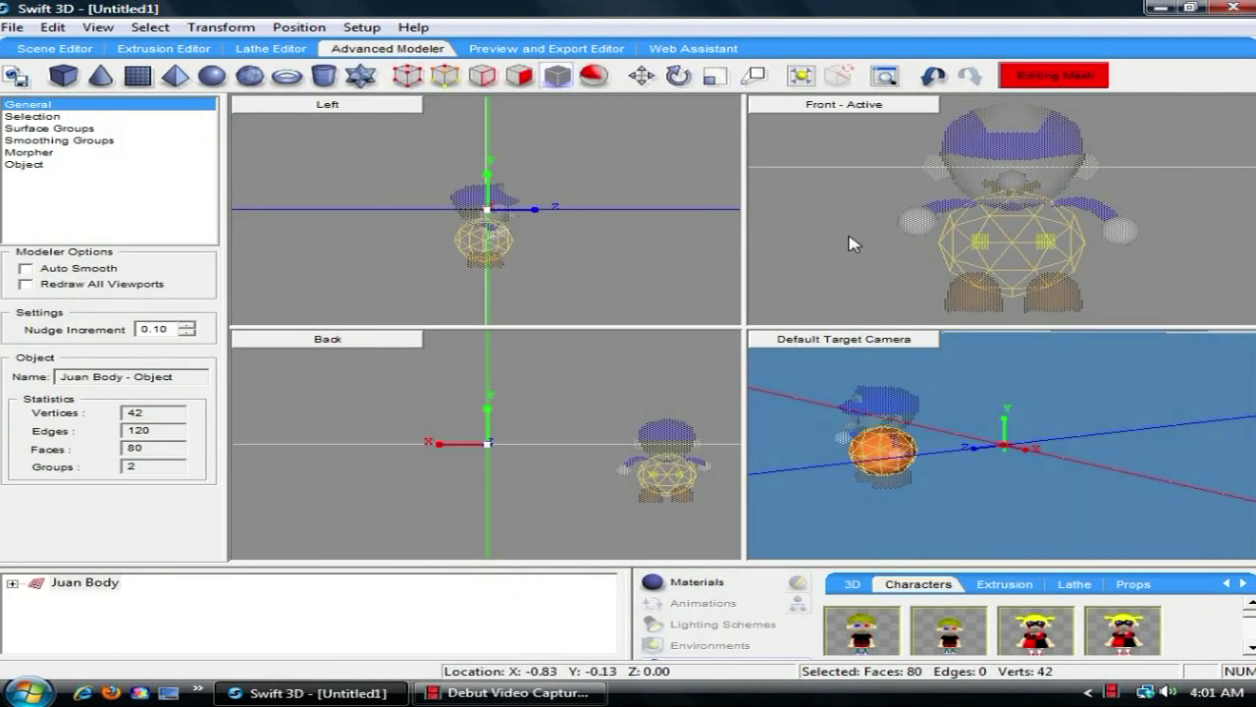
left_click_drag(1035, 257, 980, 208, "alt")
left_click_drag(971, 275, 1015, 353, "alt")
right_click_drag(1016, 353, 1052, 262, "alt")
left_click_drag(977, 212, 992, 244, "alt")
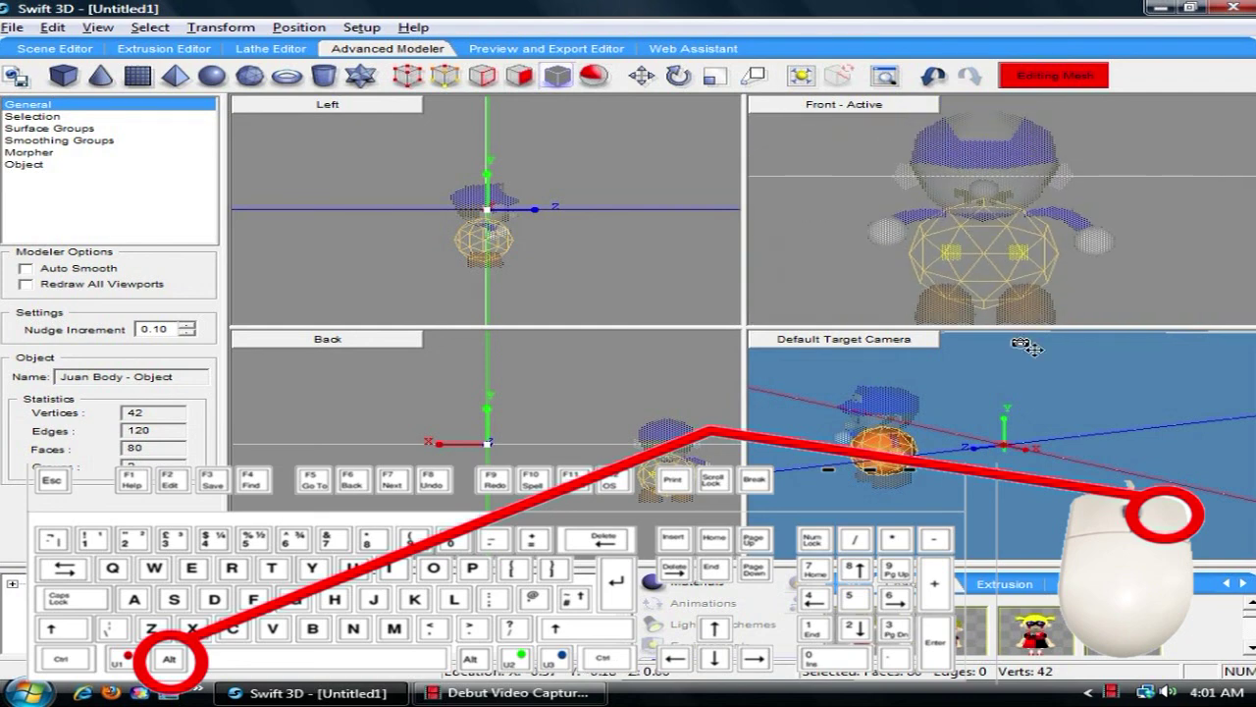
Clear the face selection and bring the body close and centred in the Default Target Camera view from an orbited angle.
left_click(993, 383)
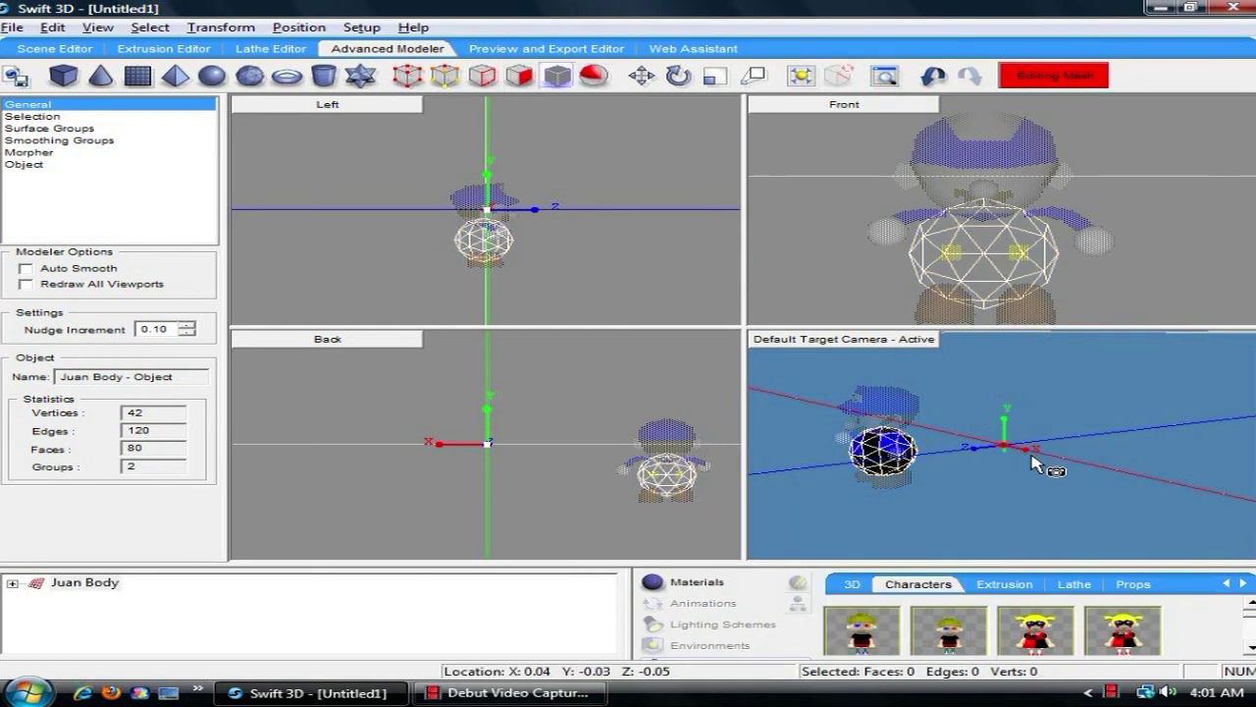
left_click_drag(1036, 452, 822, 386, "alt")
left_click_drag(1017, 506, 1091, 564)
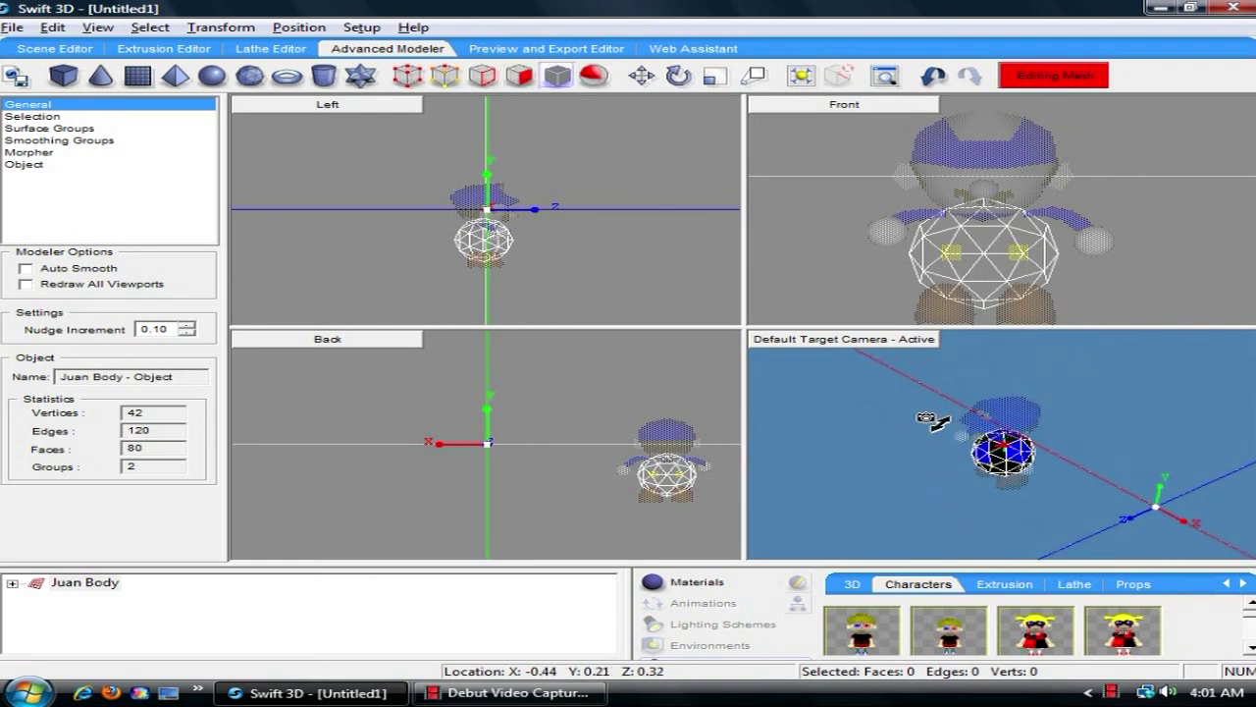
left_click_drag(1030, 513, 937, 423)
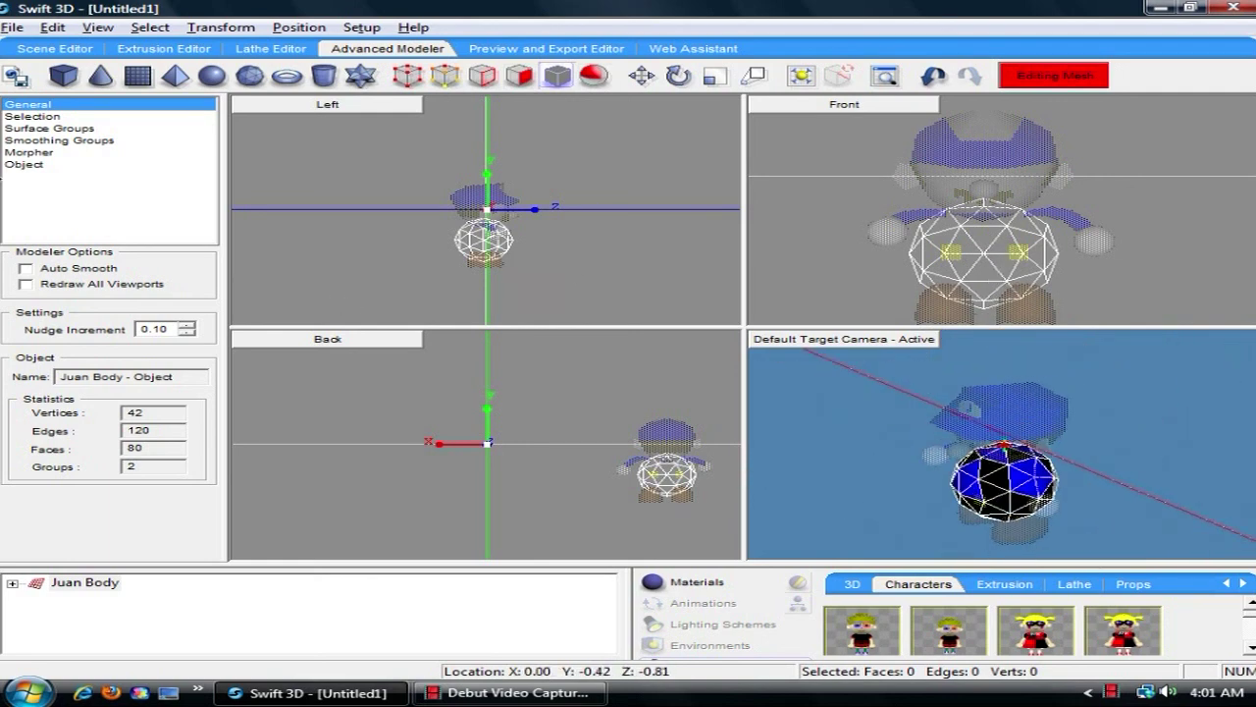
Turn off mesh editing and select the Juan Body torso object among the character's linked parts in the front view.
left_click(976, 221)
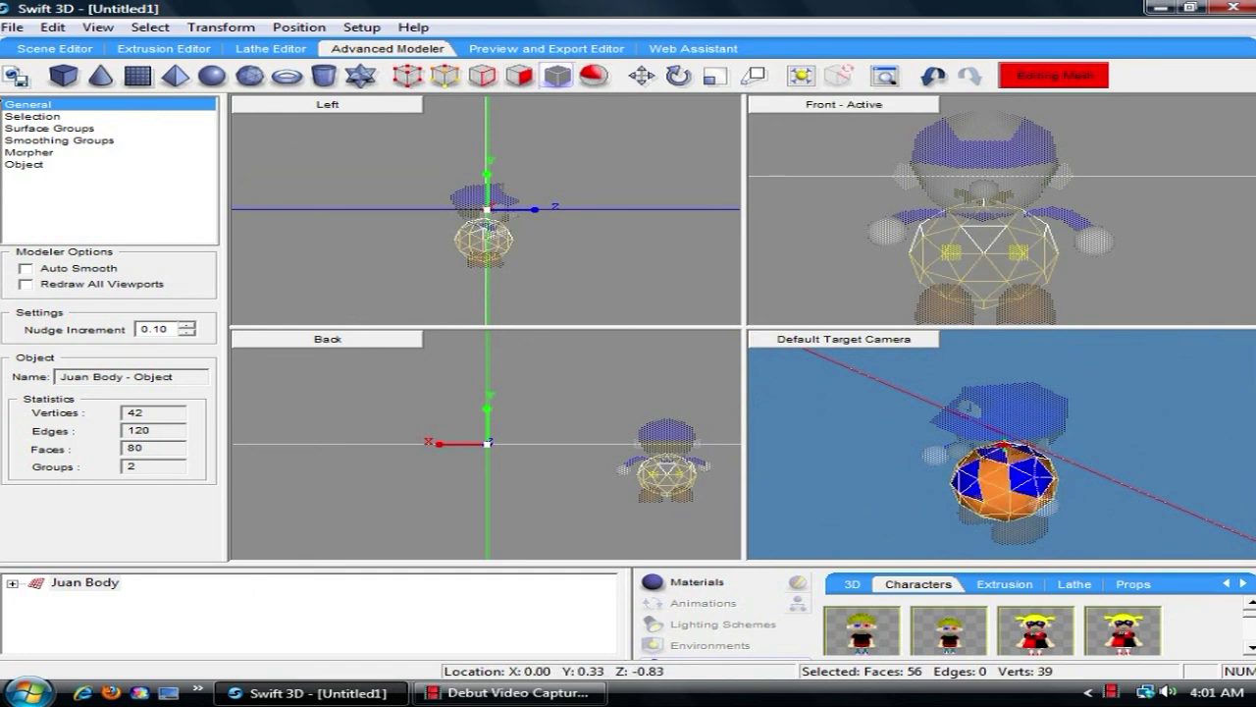
left_click(1066, 83)
left_click(29, 177)
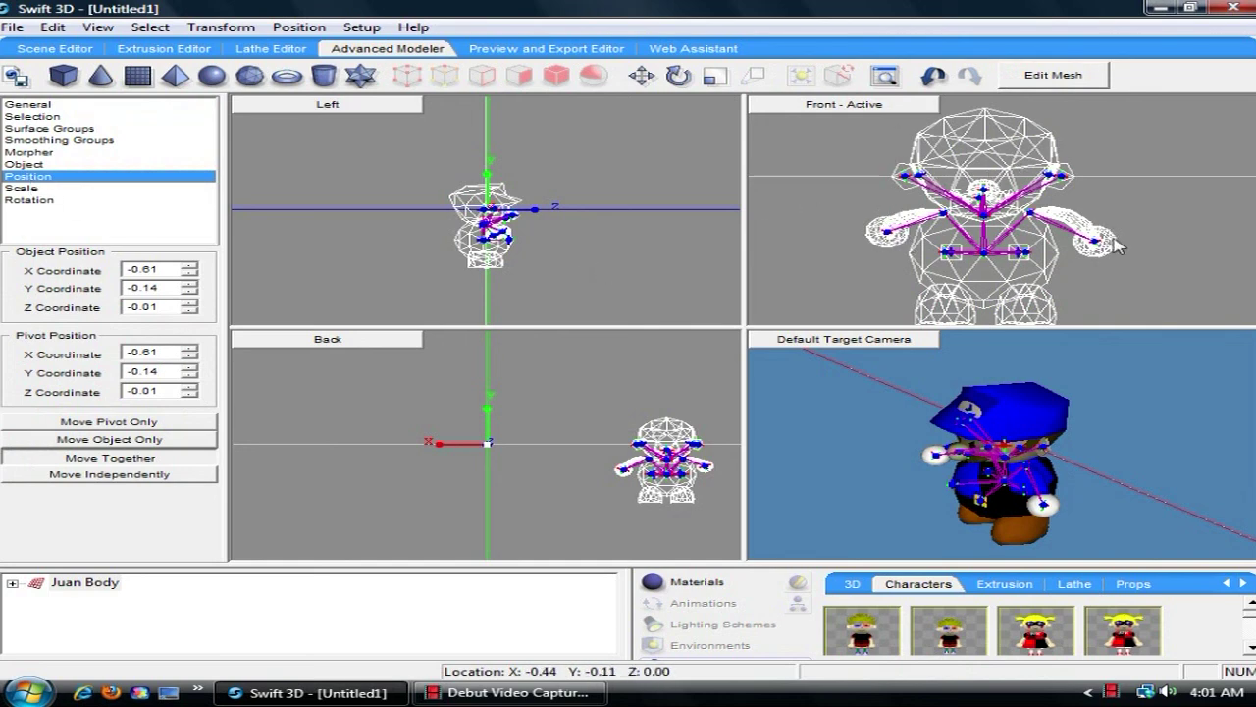
left_click_drag(1115, 270, 1071, 254)
left_click(1052, 261)
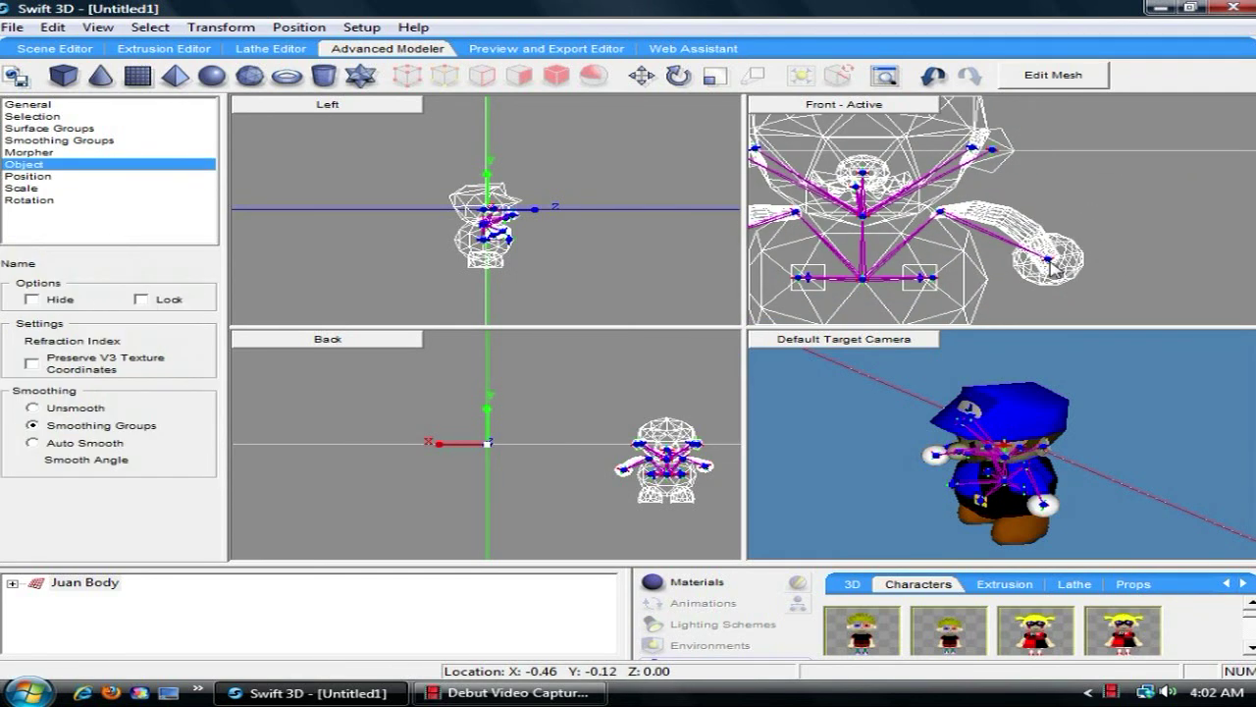
left_click(870, 210)
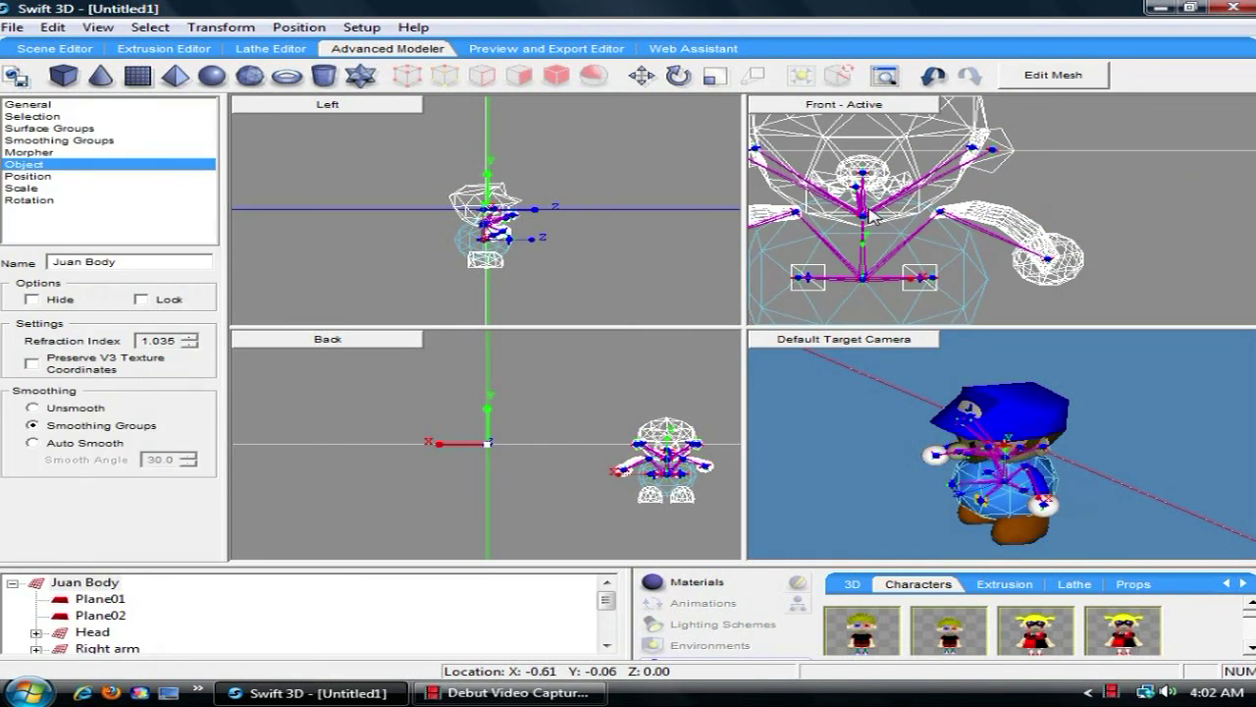
Select the GeoSphere01 hand at the end of the left arm and set its object and pivot to move independently.
left_click(1046, 256)
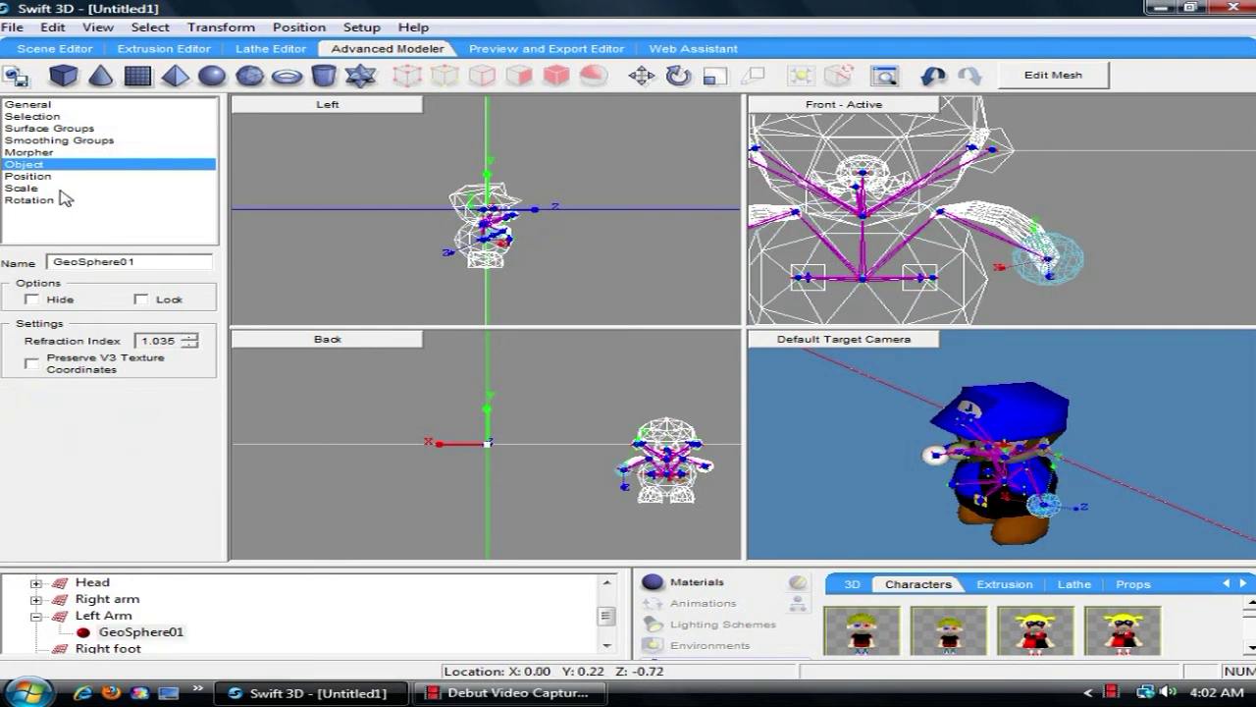
left_click(24, 176)
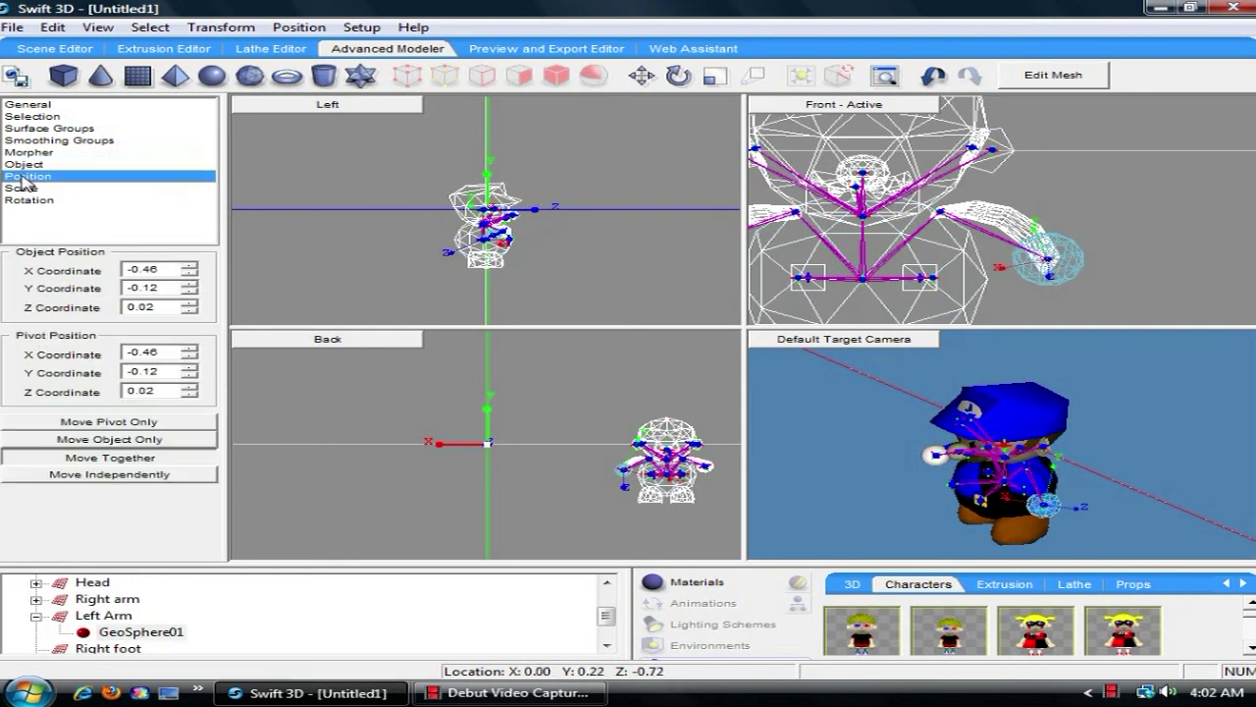
left_click(100, 477)
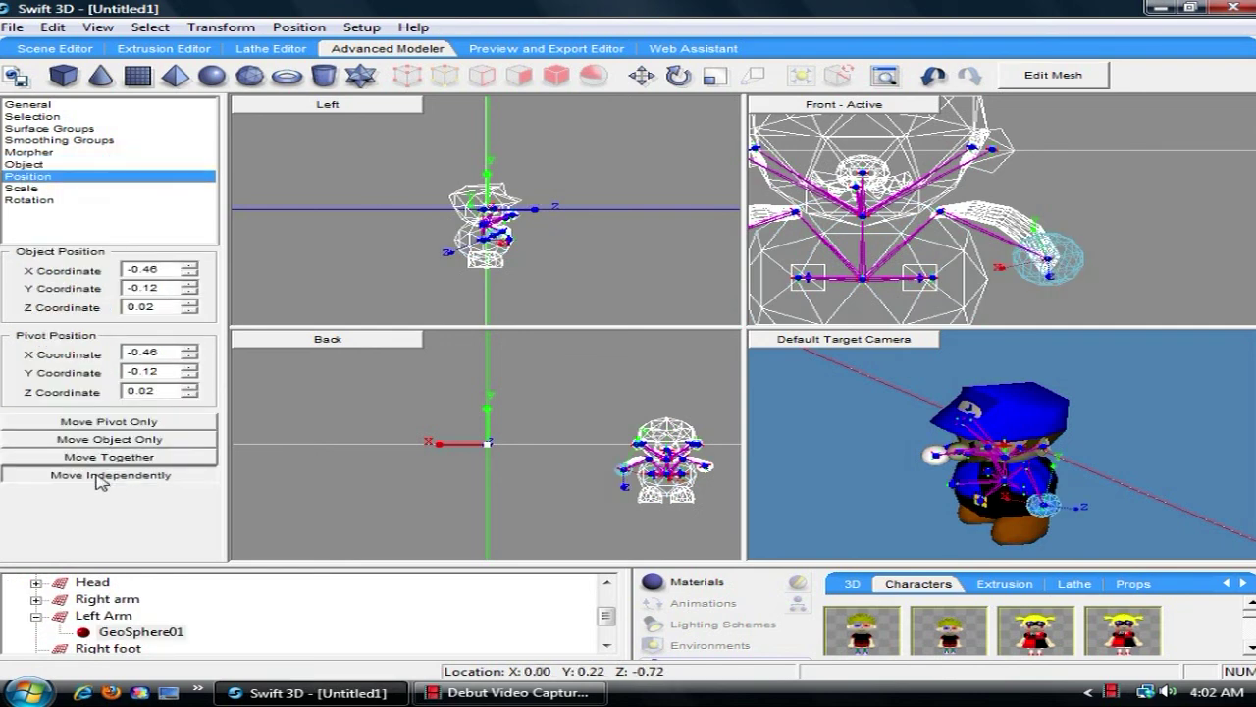
Nudge the left hand's pivot back and forth along X, bringing its X coordinate to -0.44.
left_click(189, 349)
left_click(190, 349)
left_click(190, 348)
left_click(190, 350)
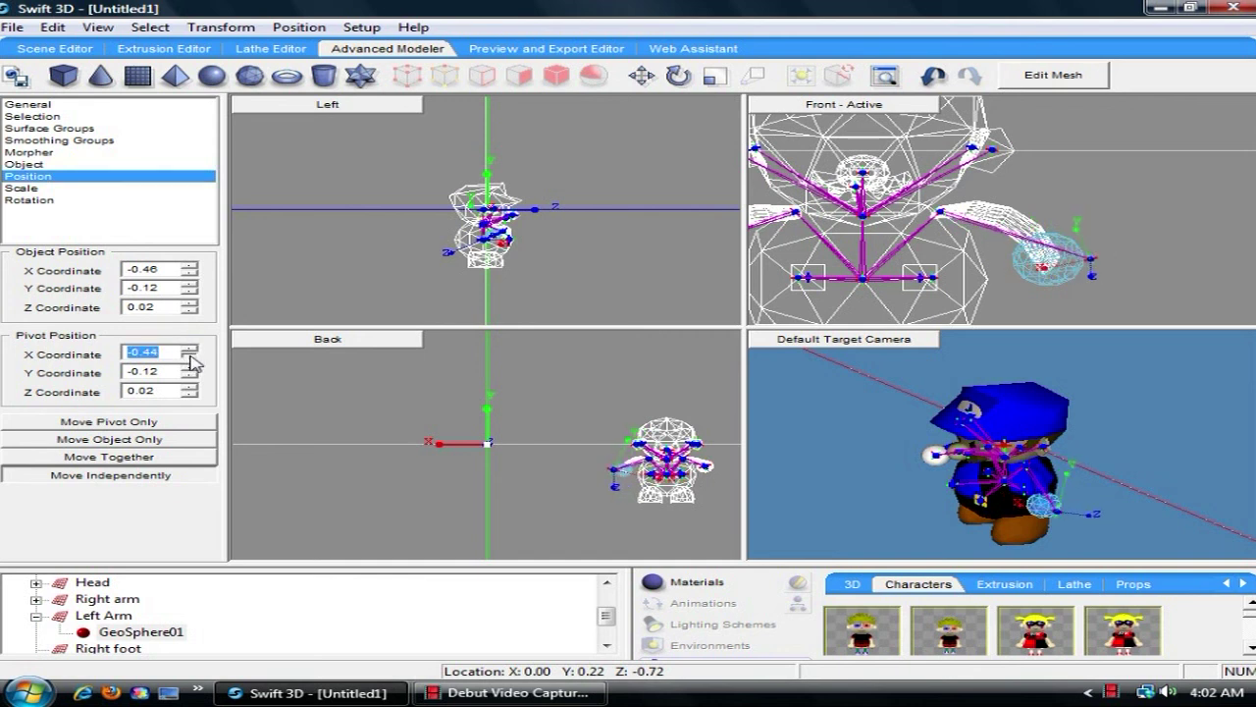
left_click(190, 357)
left_click(190, 357)
left_click(189, 350)
left_click(189, 350)
left_click(189, 349)
Set the left hand's pivot X coordinate to -0.43 while viewing the pivot up close in the front view.
left_click(1112, 285)
left_click_drag(1117, 284, 894, 238)
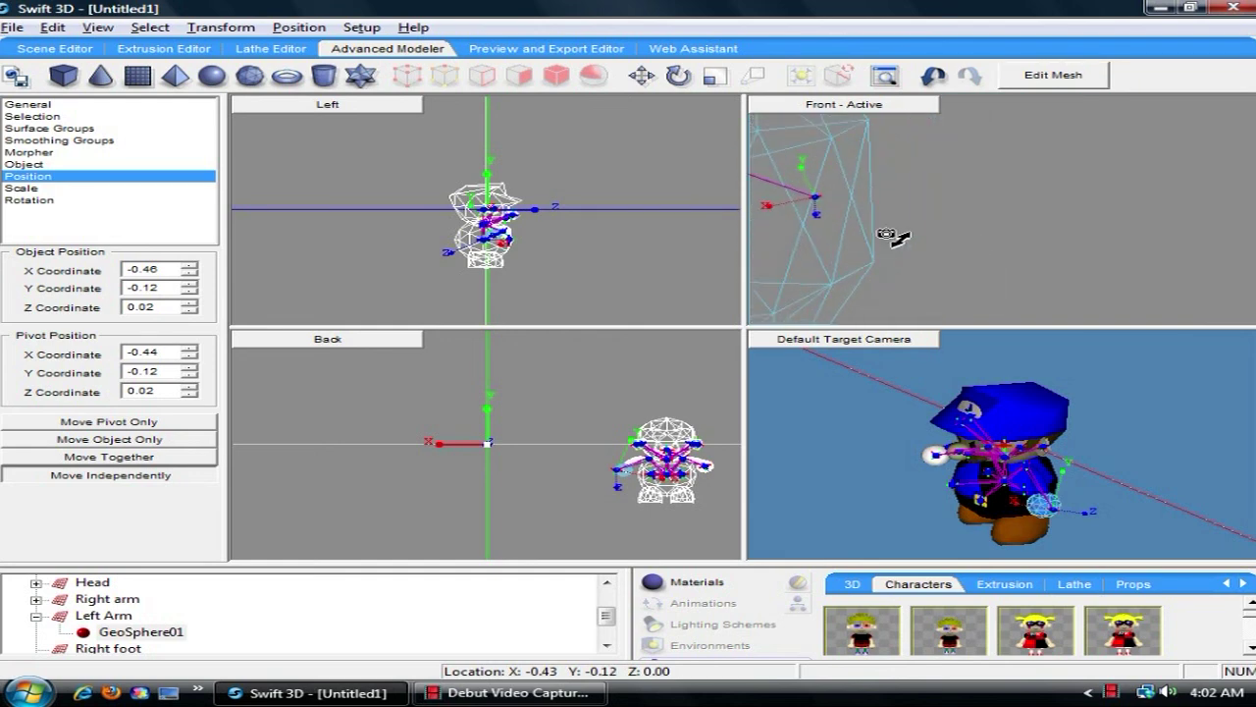
left_click(192, 349)
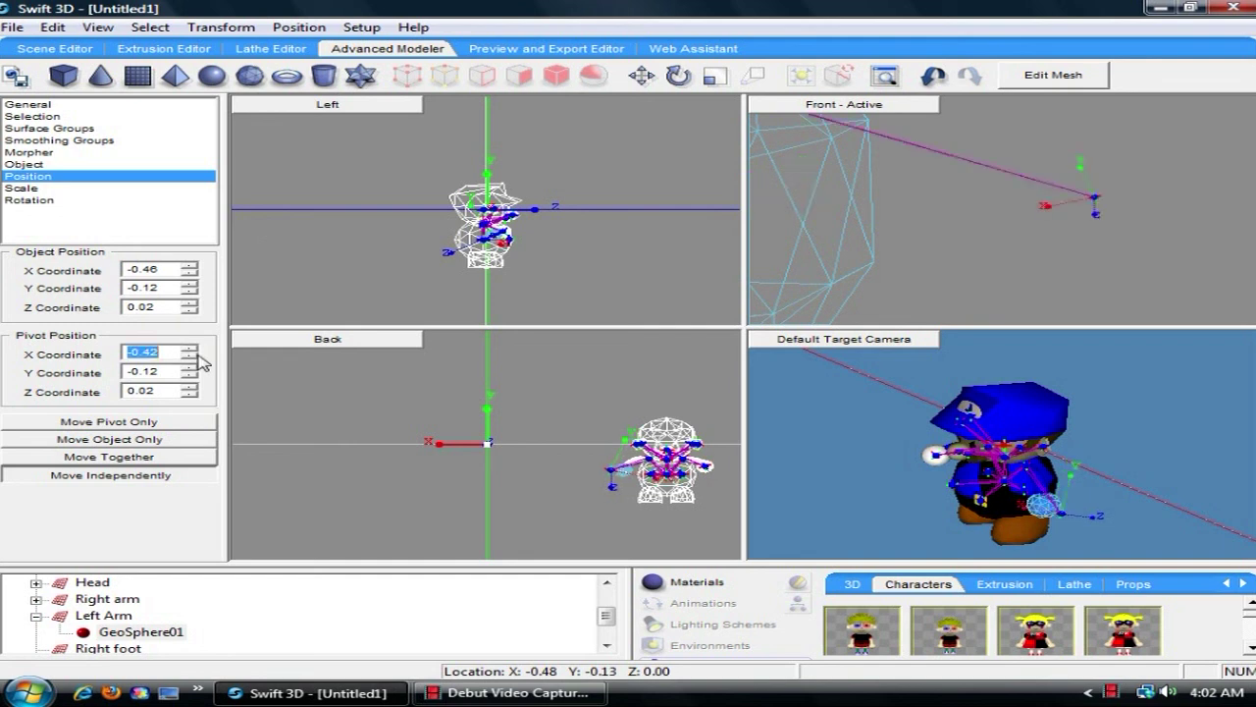
left_click(192, 357)
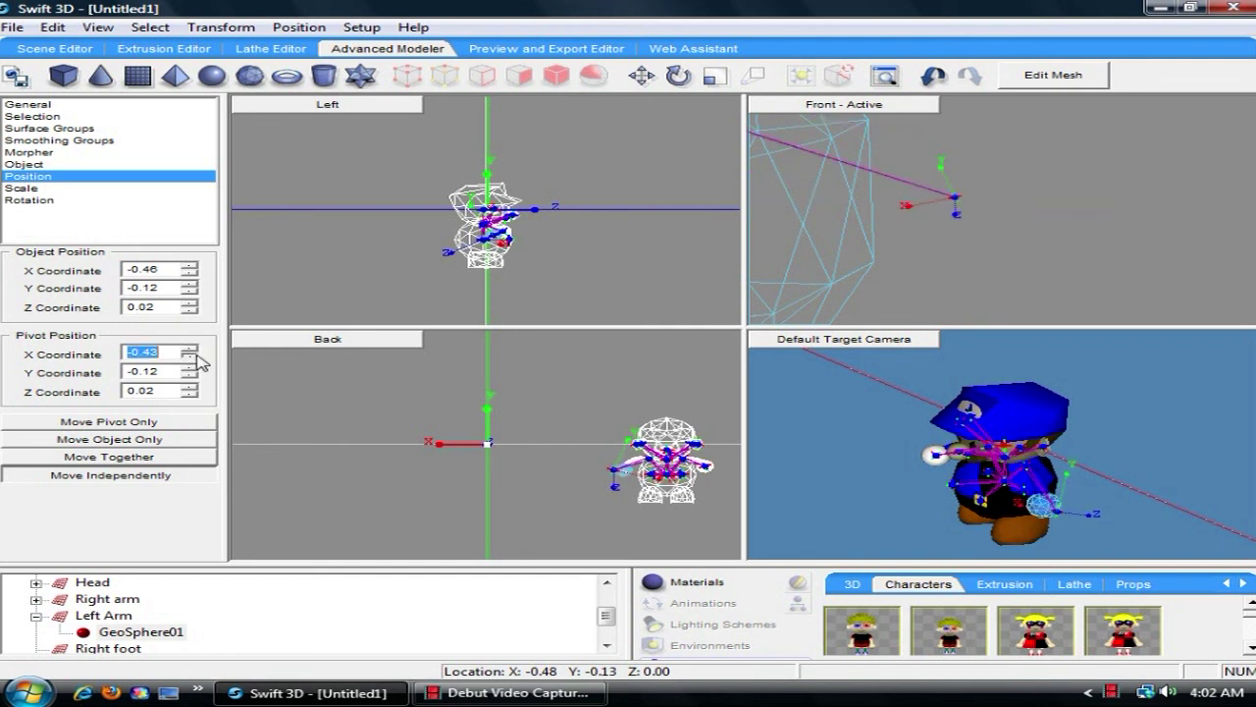
Clear the selection, frame the whole capped character in the front view and return to the Scene Editor.
left_click(933, 199)
left_click_drag(1009, 218, 1072, 164)
left_click_drag(1163, 148, 1168, 294)
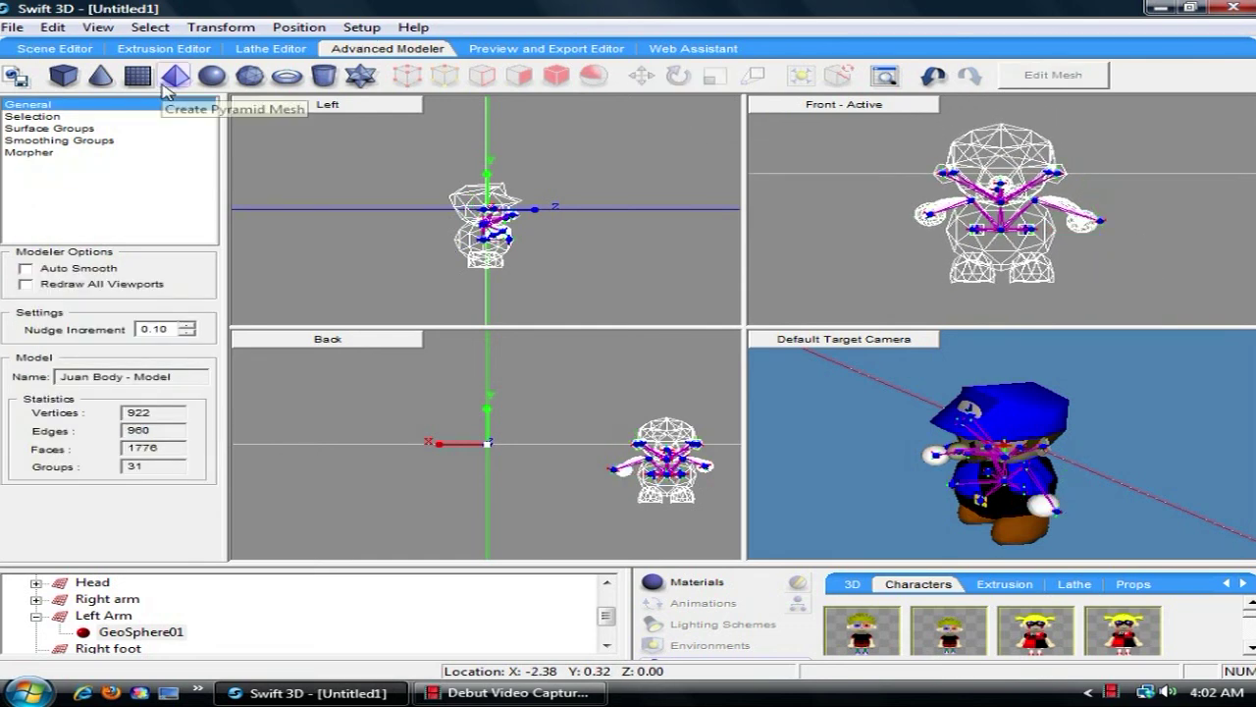
left_click(47, 50)
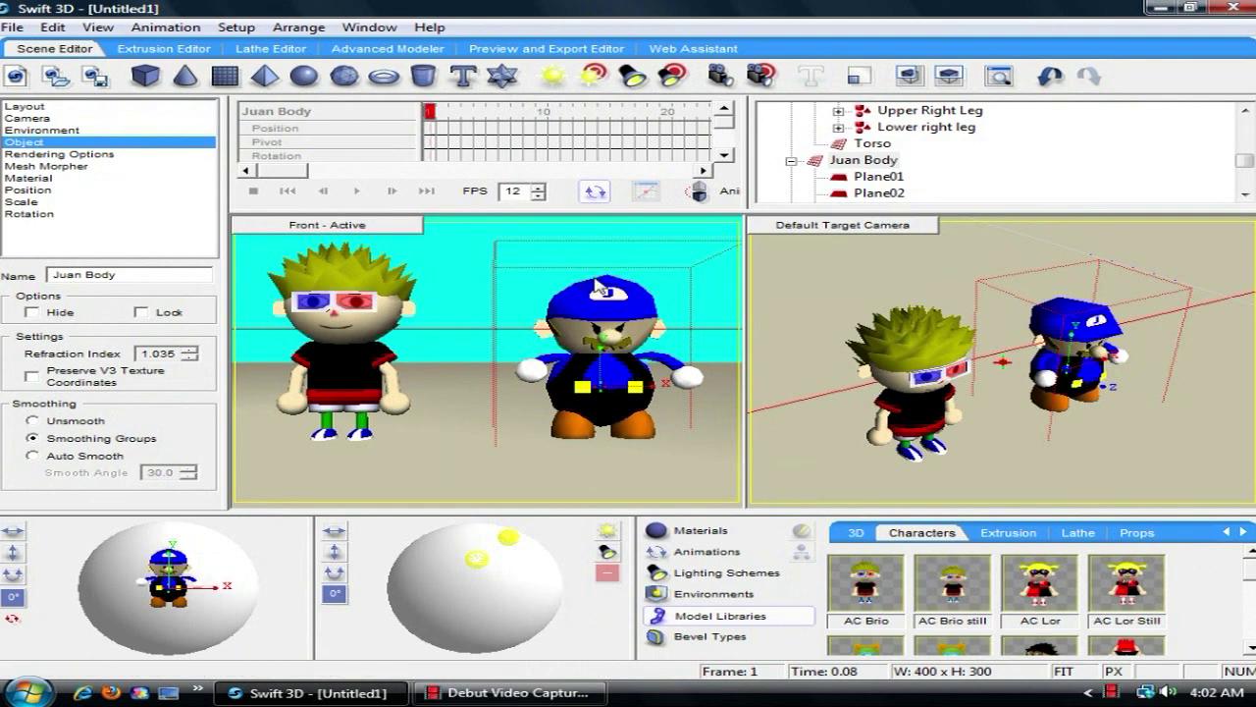